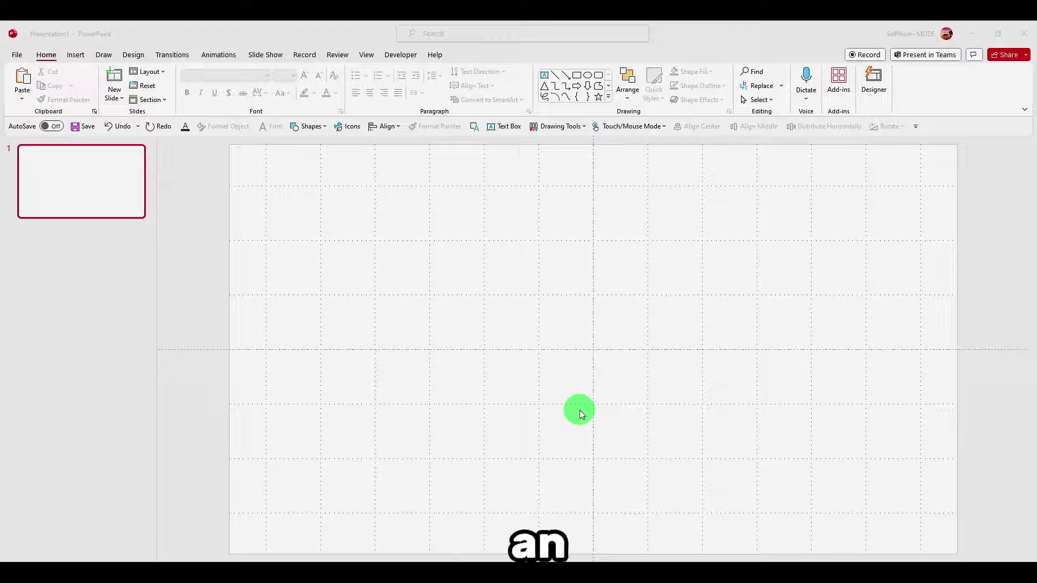
Draw a circle about 5.75" in diameter near the centre of the blank slide
{"action": "left_click", "coordinate": [315, 126]}
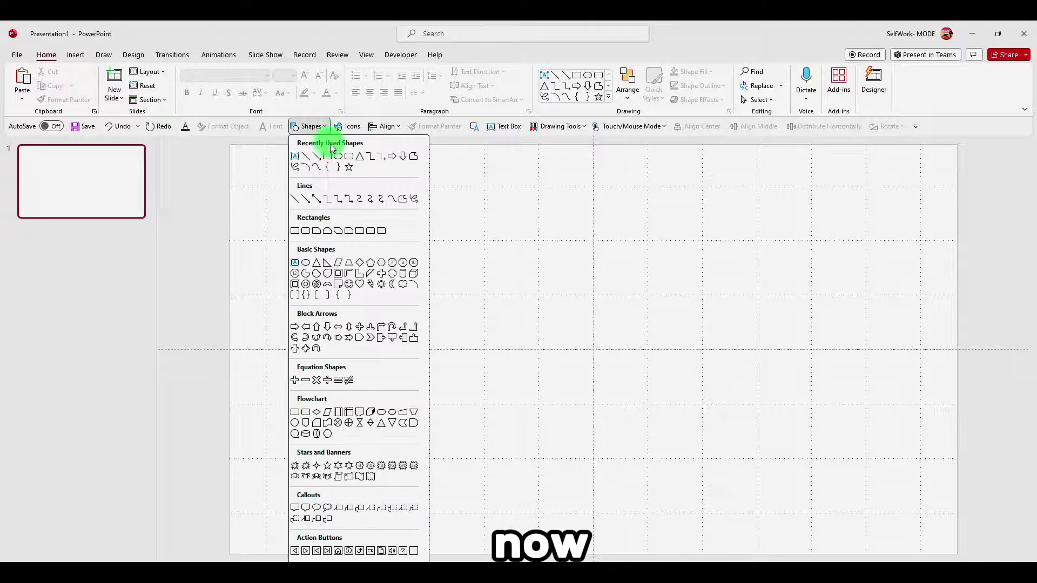
{"action": "left_click", "coordinate": [338, 157]}
{"action": "left_click_drag", "start_coordinate": [408, 201], "coordinate": [706, 445]}
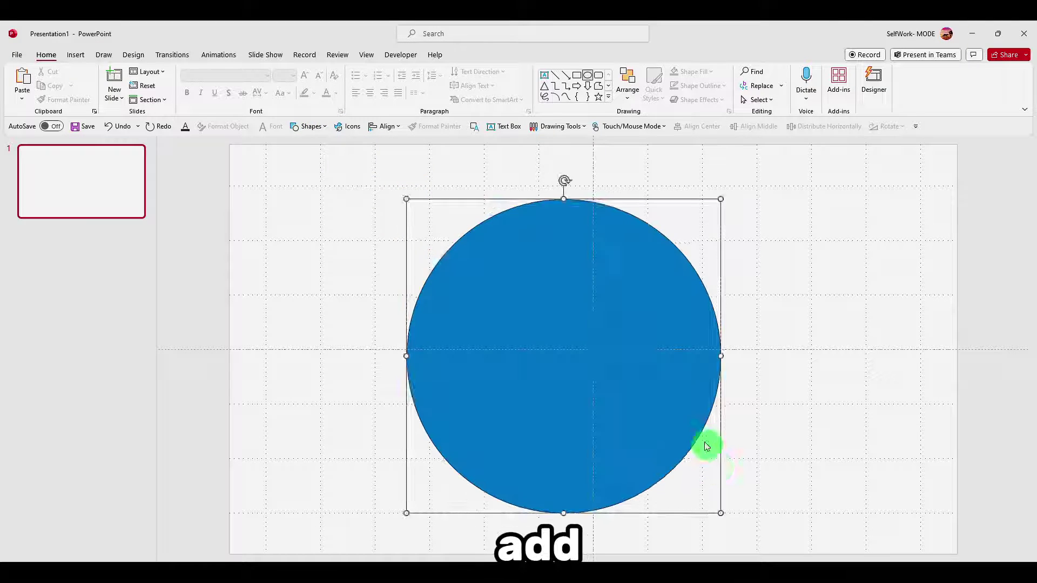
Apply the Fly In entrance animation to the blue circle
{"action": "left_click", "coordinate": [630, 346]}
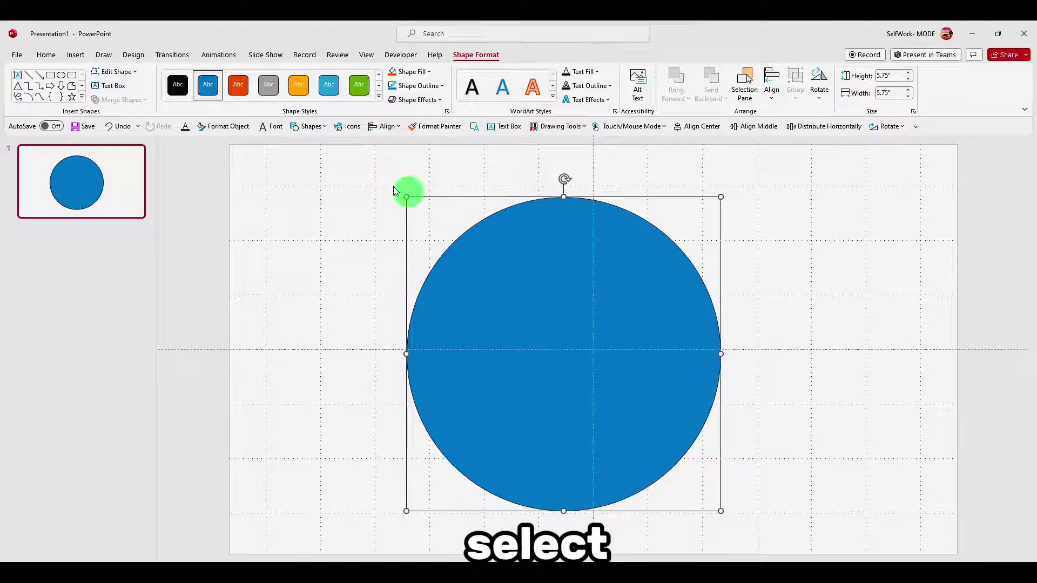
{"action": "left_click", "coordinate": [205, 56]}
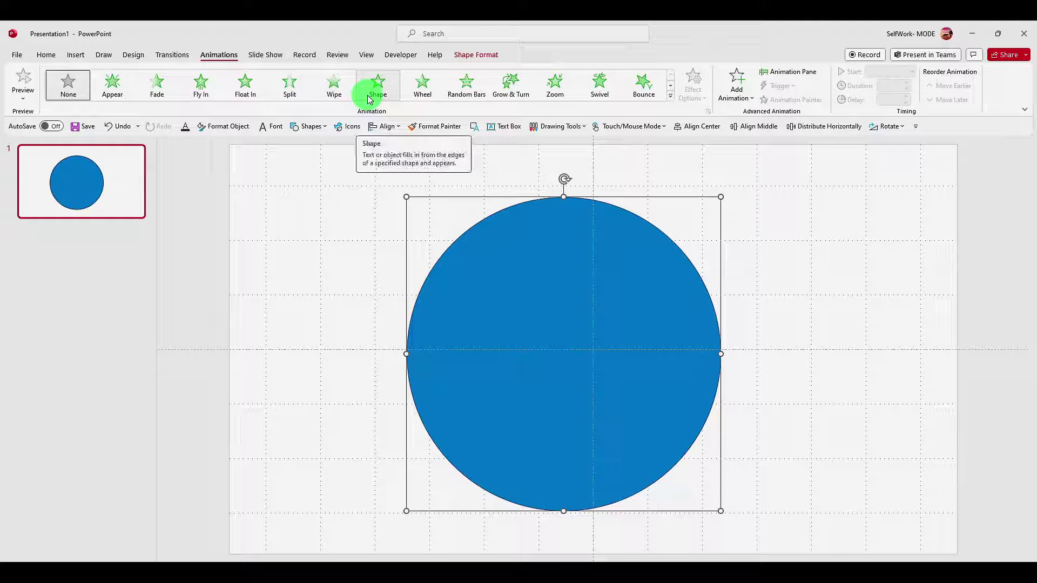
{"action": "left_click", "coordinate": [212, 93]}
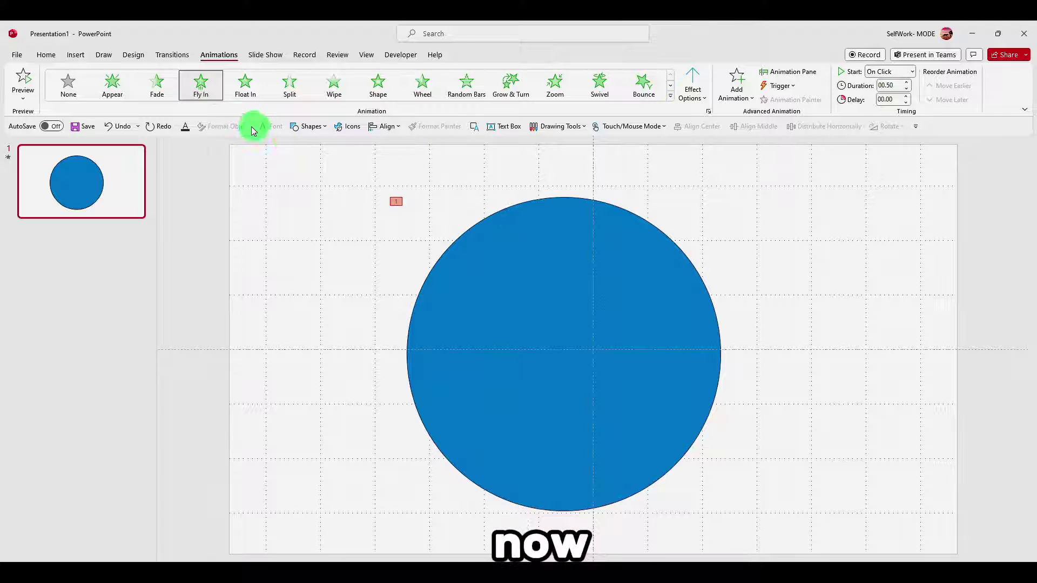
Try the Wipe animation on the circle with a preview, and switch back to Fly In
{"action": "left_click", "coordinate": [333, 88]}
{"action": "left_click", "coordinate": [568, 238]}
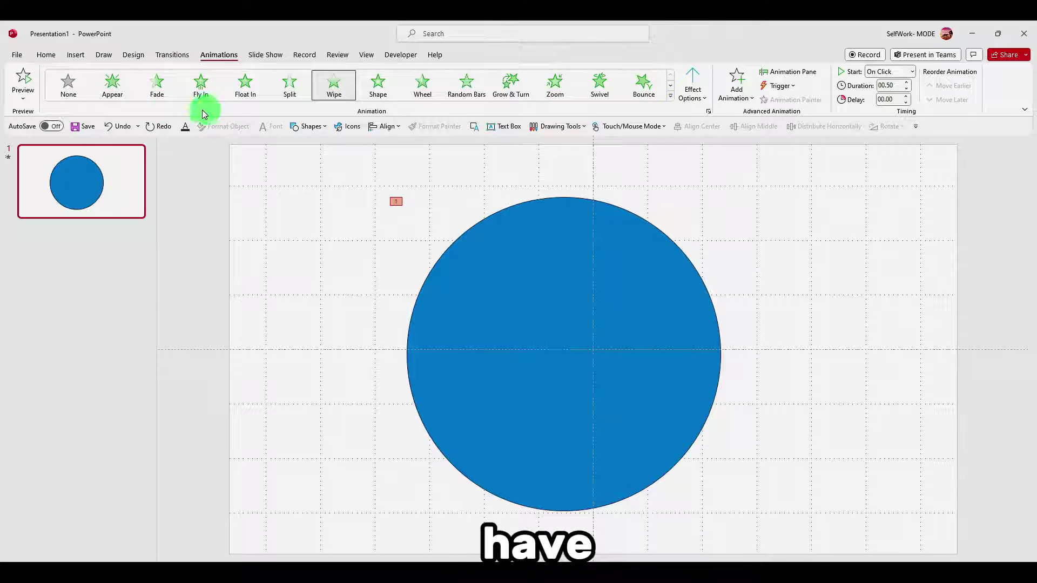
{"action": "left_click", "coordinate": [32, 78]}
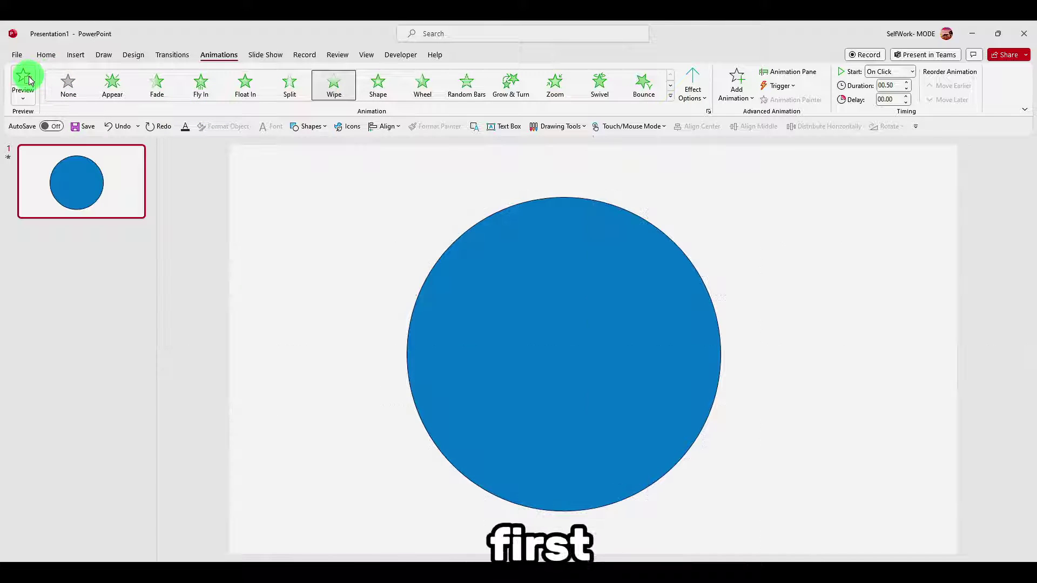
{"action": "left_click", "coordinate": [201, 93]}
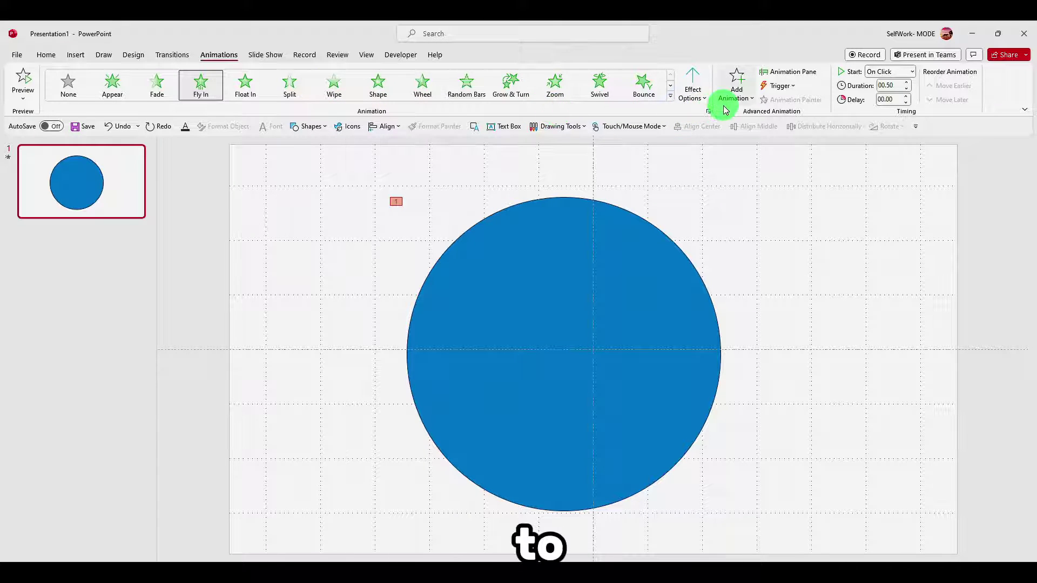
Add the Fill Color emphasis effect to the circle as a second animation alongside its entrance effect
{"action": "left_click", "coordinate": [611, 229]}
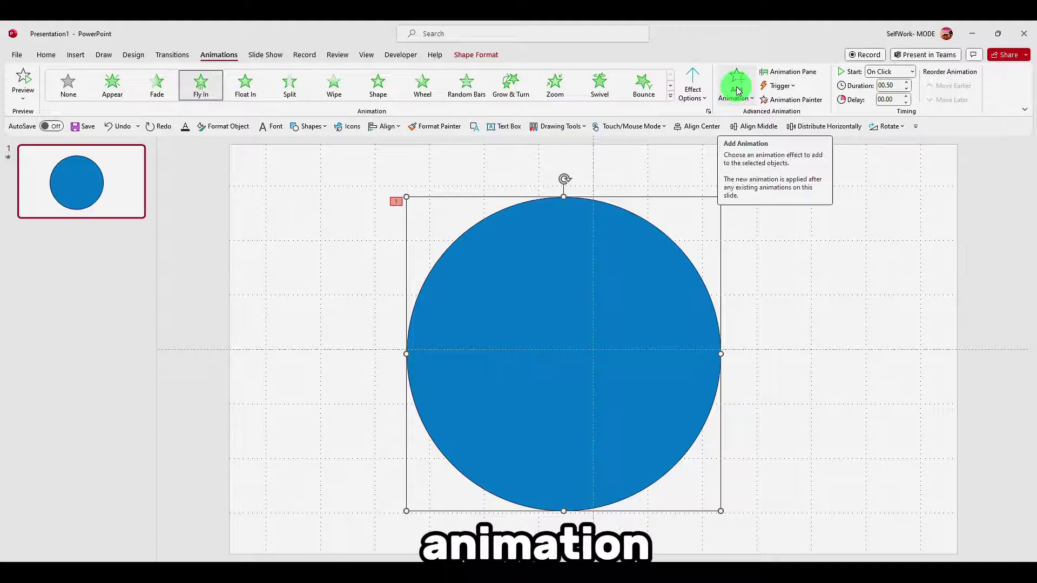
{"action": "left_click", "coordinate": [169, 56]}
{"action": "left_click", "coordinate": [219, 55]}
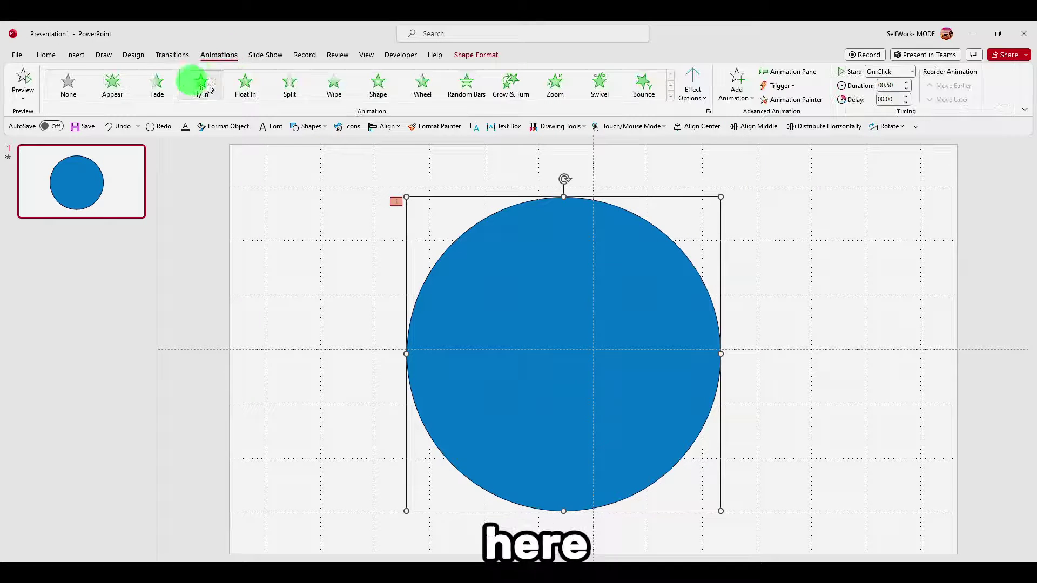
{"action": "left_click", "coordinate": [725, 93]}
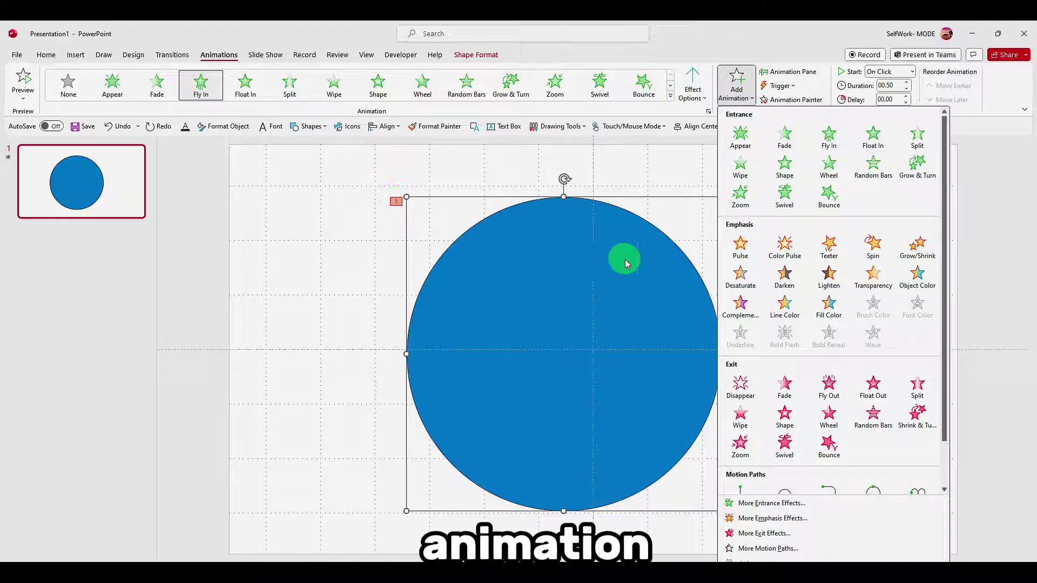
{"action": "left_click", "coordinate": [839, 311]}
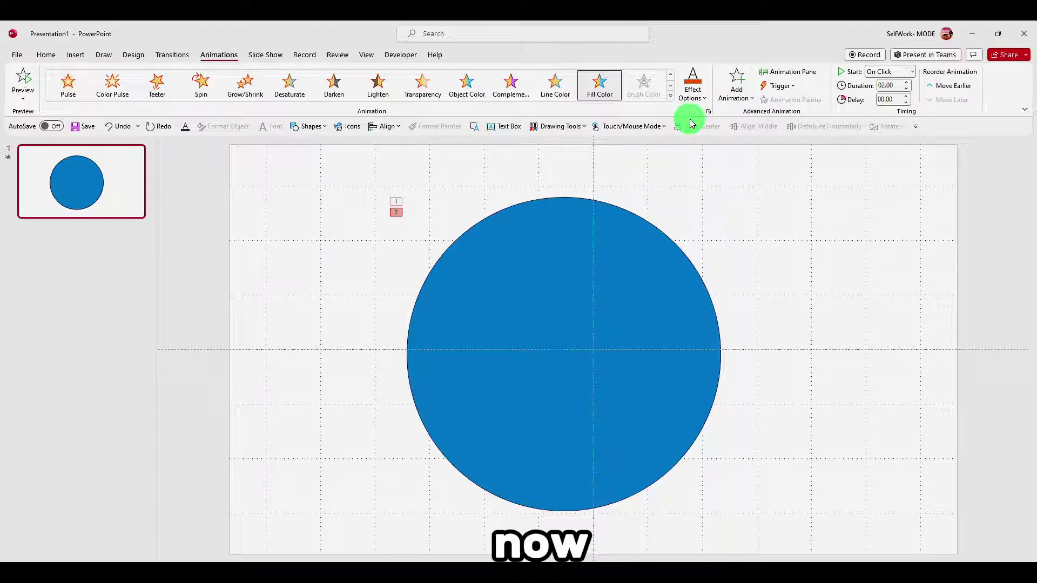
Show the Animation Pane, widen it to reveal the timeline, and select the circle's Fly In effect
{"action": "left_click", "coordinate": [785, 74]}
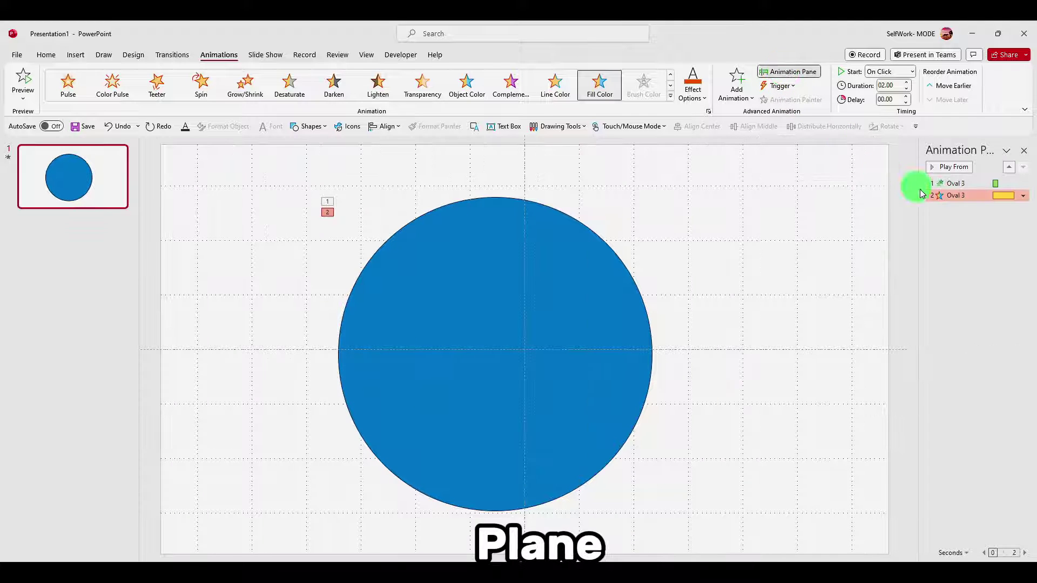
{"action": "left_click_drag", "start_coordinate": [918, 189], "coordinate": [731, 192]}
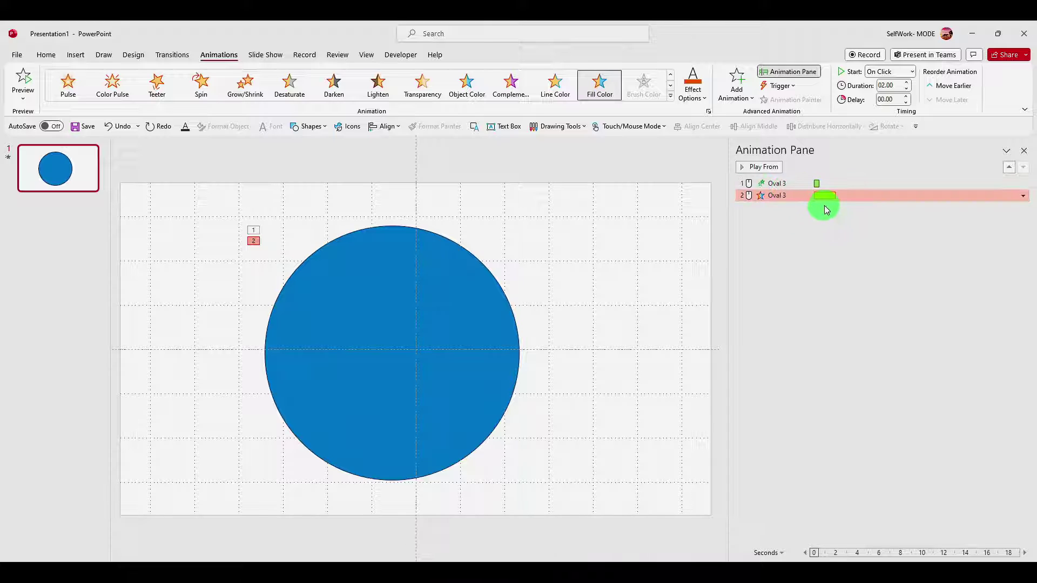
{"action": "left_click", "coordinate": [816, 183]}
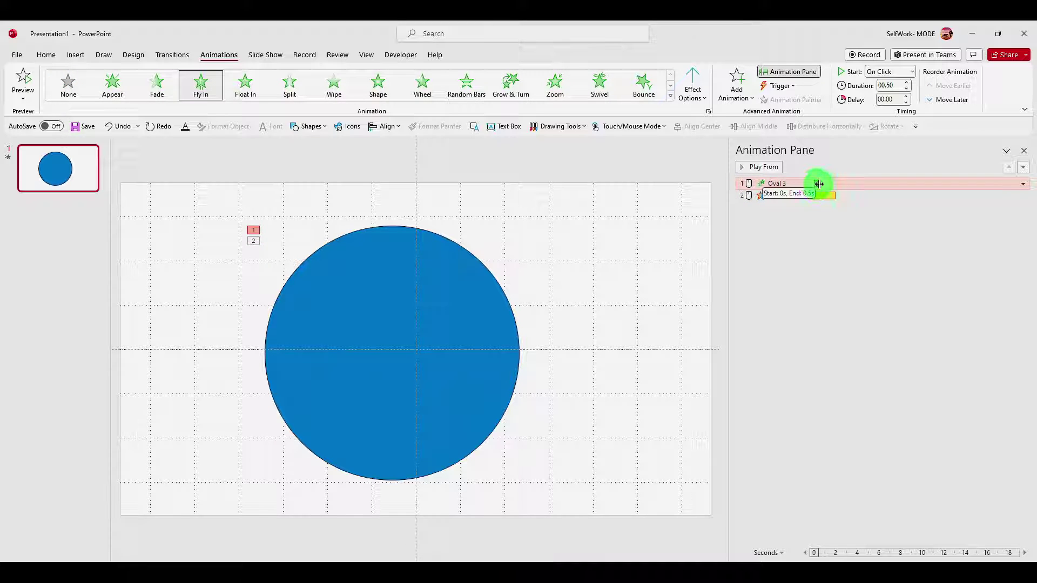
Set the circle's Fill Color effect to Start After Previous and play it back
{"action": "left_click", "coordinate": [829, 196]}
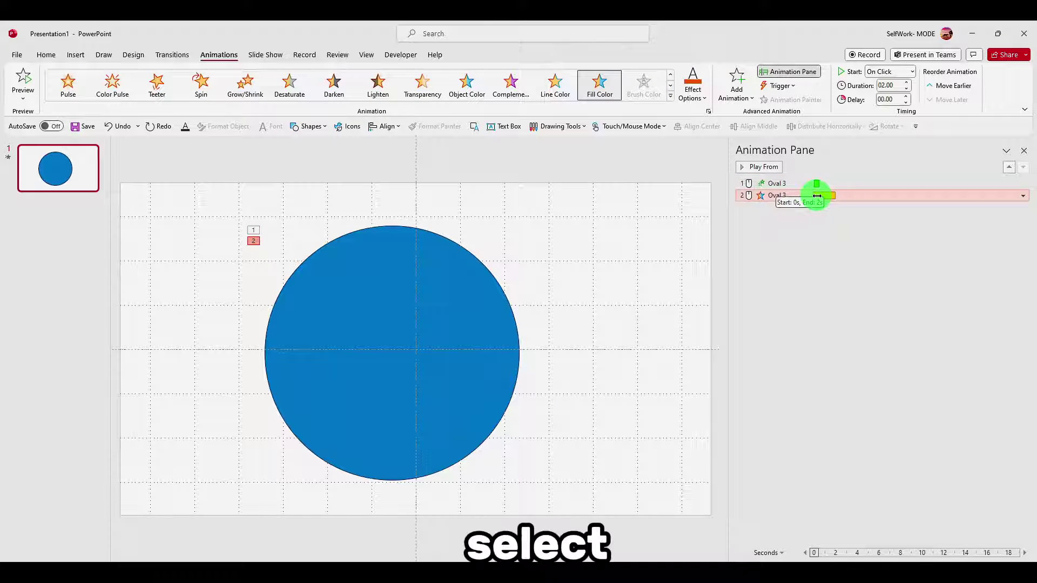
{"action": "right_click", "coordinate": [821, 195]}
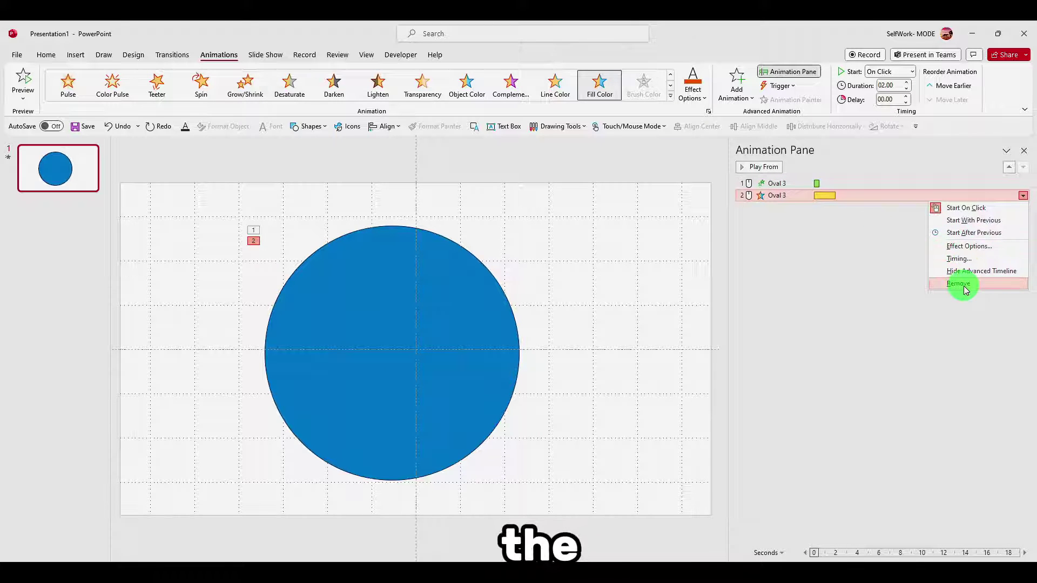
{"action": "left_click", "coordinate": [966, 232]}
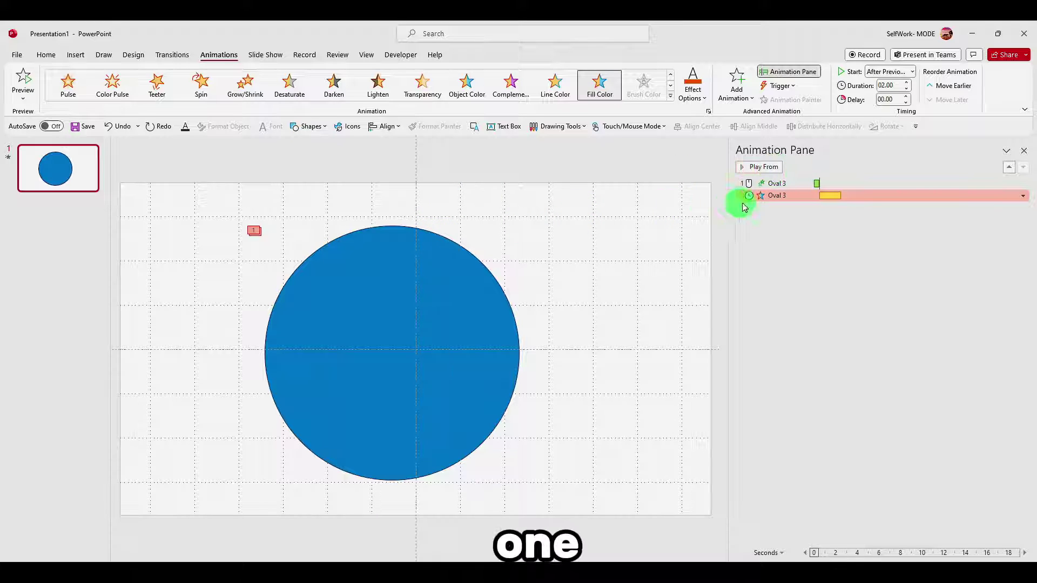
{"action": "left_click", "coordinate": [758, 167]}
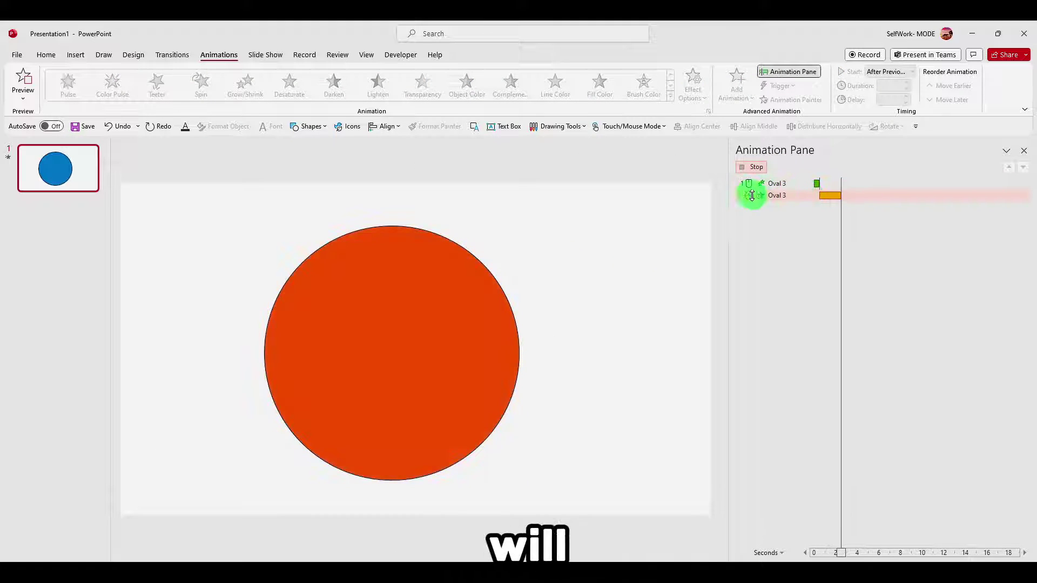
Set the circle's Fly In effect to start With Previous
{"action": "left_click", "coordinate": [775, 183]}
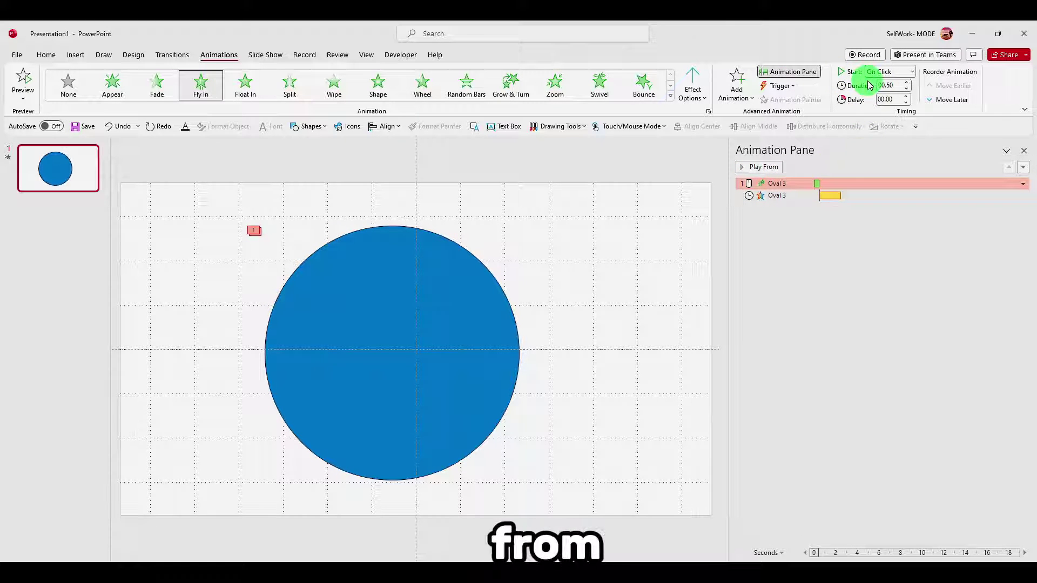
{"action": "left_click", "coordinate": [886, 72]}
{"action": "left_click", "coordinate": [891, 98]}
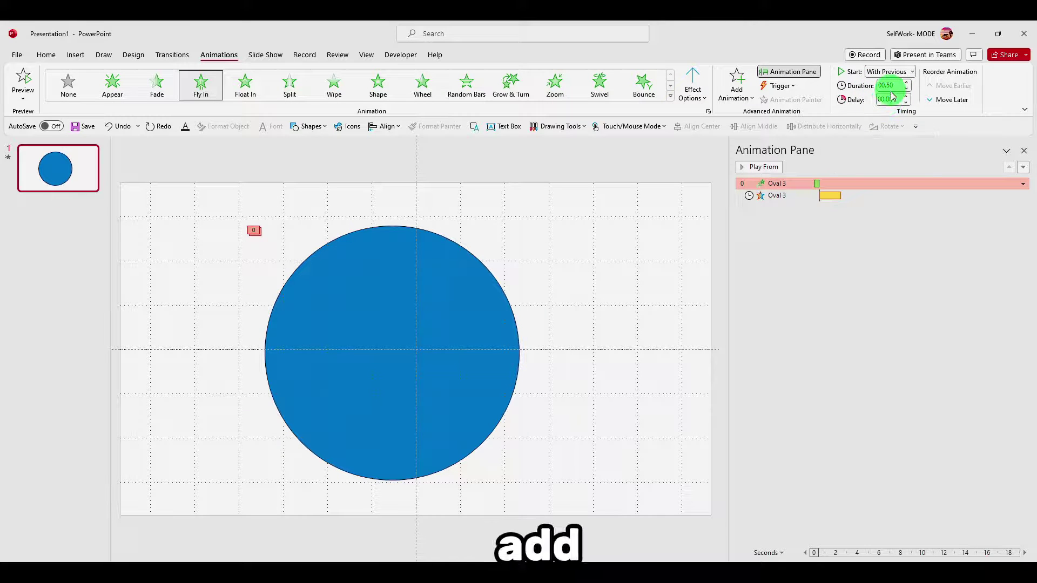
Set the duration of the circle's Fill Color effect to 0.75 seconds
{"action": "left_click", "coordinate": [798, 196]}
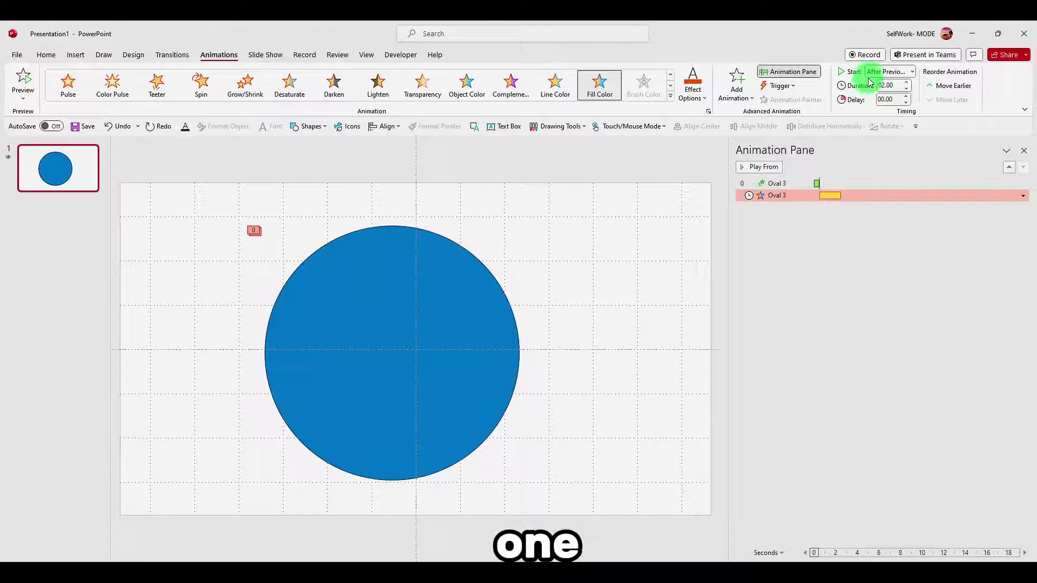
{"action": "left_click", "coordinate": [906, 90]}
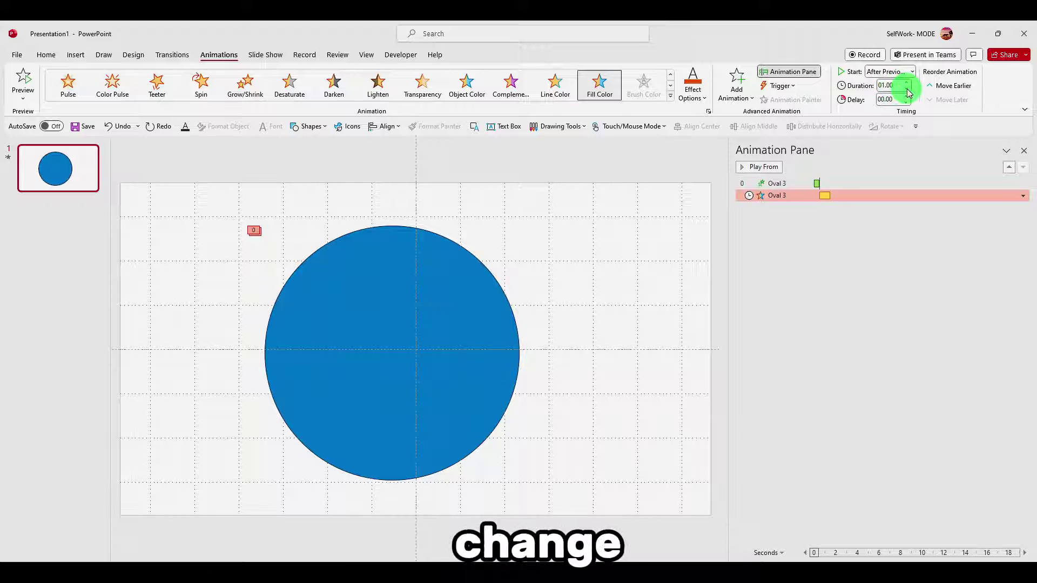
{"action": "left_click", "coordinate": [898, 88]}
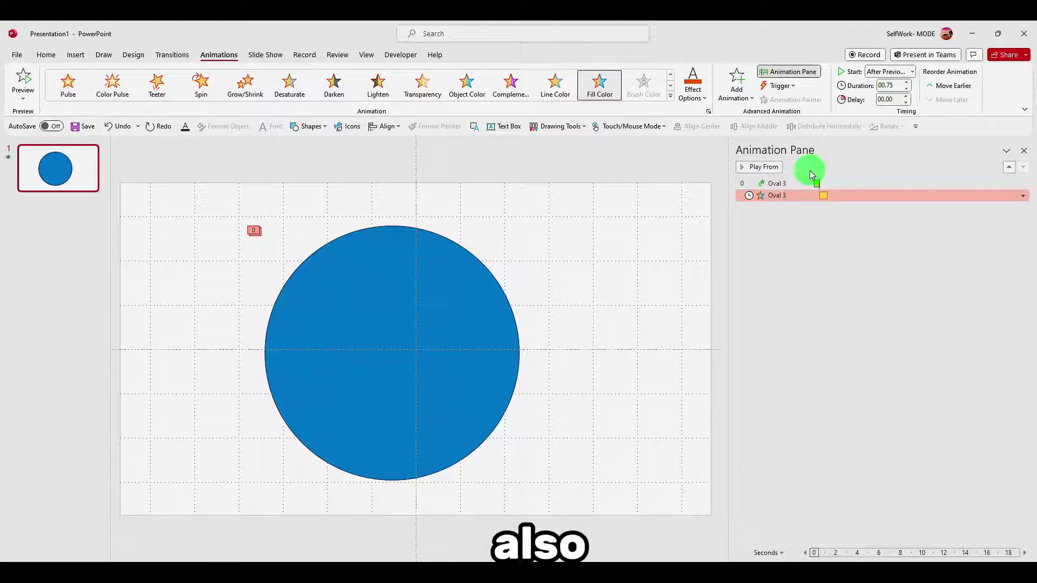
Open the Fill Color effect's options and set Smooth end to 0.75 sec, leaving Auto-reverse off
{"action": "left_click", "coordinate": [810, 199]}
{"action": "right_click", "coordinate": [824, 197]}
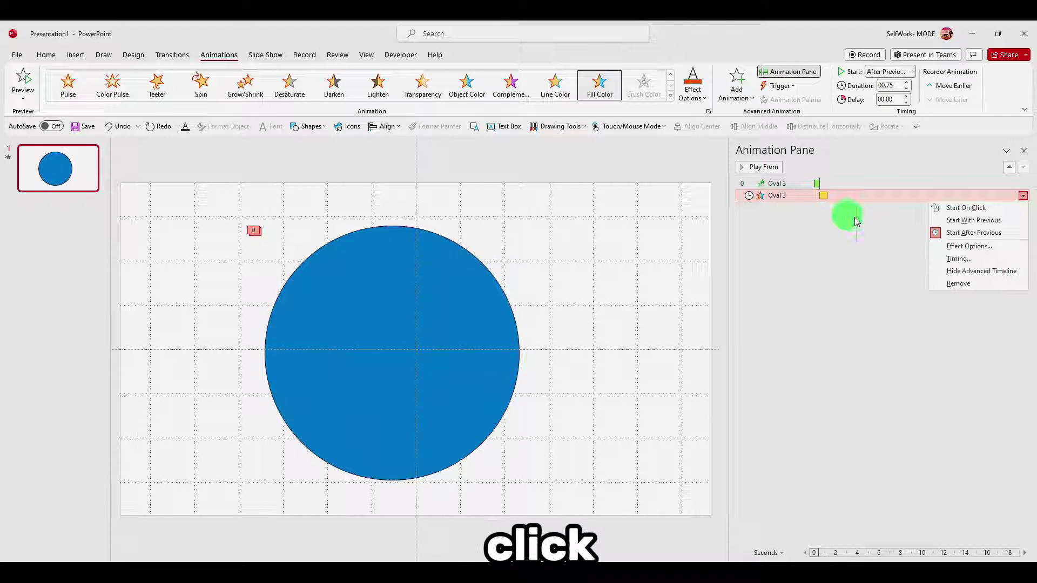
{"action": "left_click", "coordinate": [934, 247]}
{"action": "left_click_drag", "start_coordinate": [530, 202], "coordinate": [799, 218]}
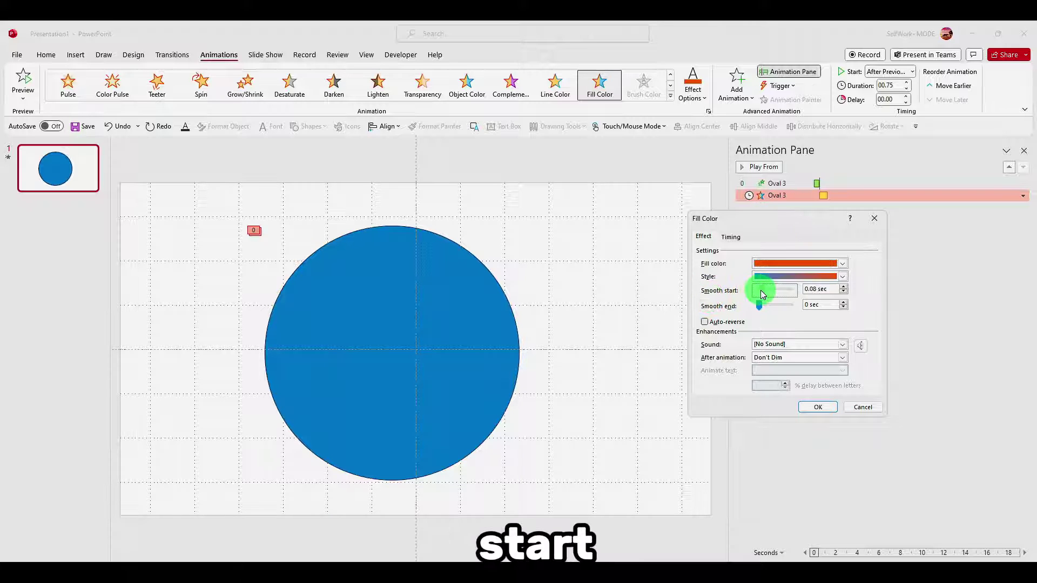
{"action": "left_click_drag", "start_coordinate": [760, 313], "coordinate": [789, 311]}
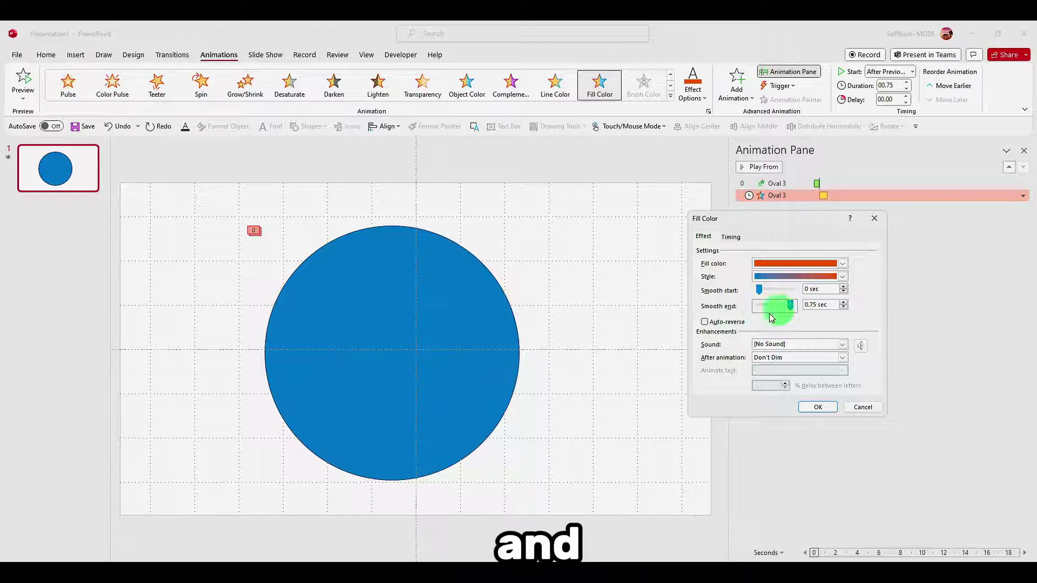
{"action": "left_click", "coordinate": [719, 324]}
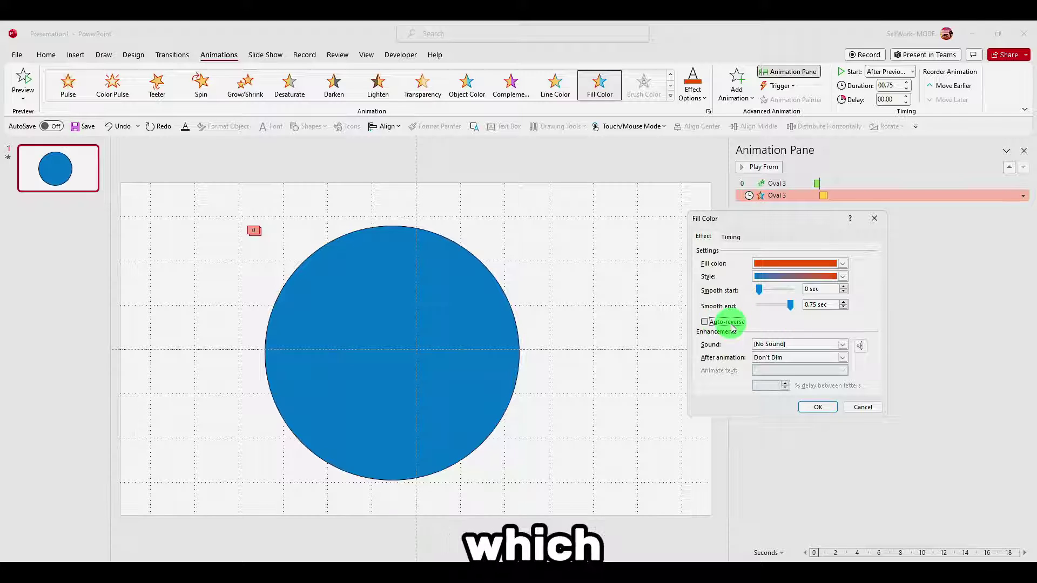
Set the effect's fill color to black with the second gradient style, and apply the options
{"action": "left_click", "coordinate": [772, 264]}
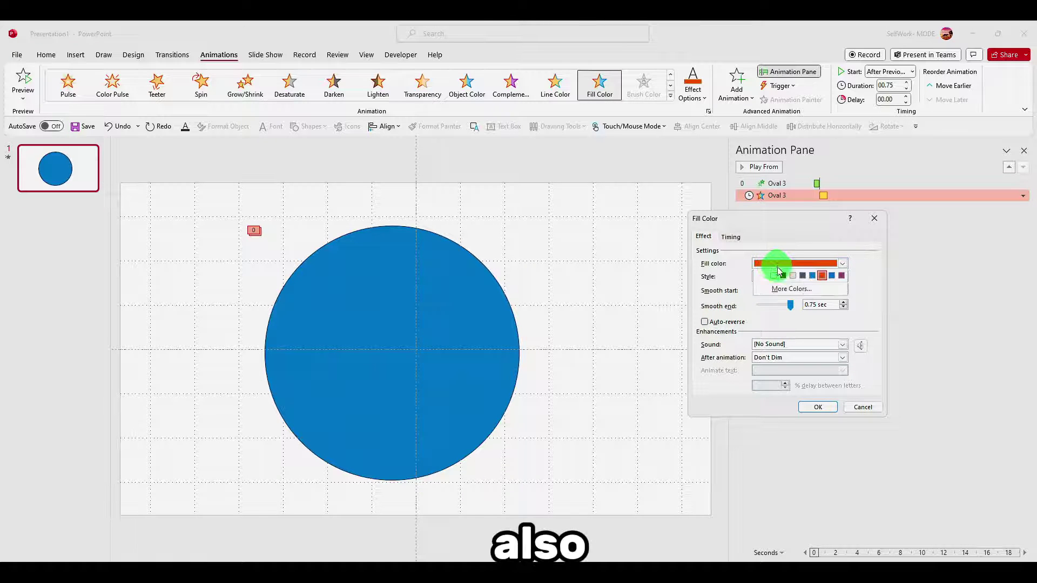
{"action": "left_click", "coordinate": [783, 276]}
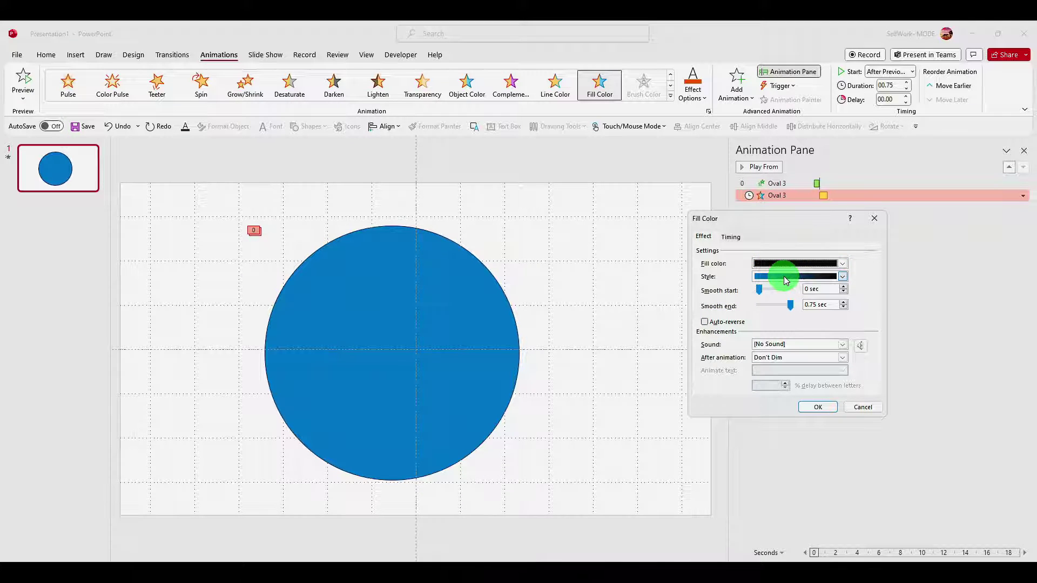
{"action": "left_click", "coordinate": [783, 276]}
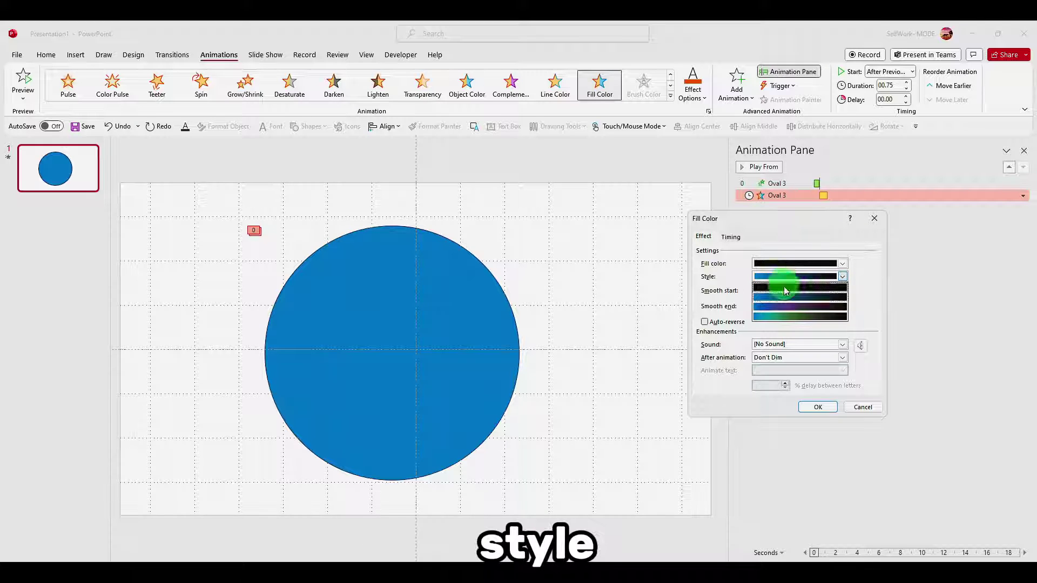
{"action": "left_click", "coordinate": [783, 300]}
{"action": "left_click", "coordinate": [818, 406]}
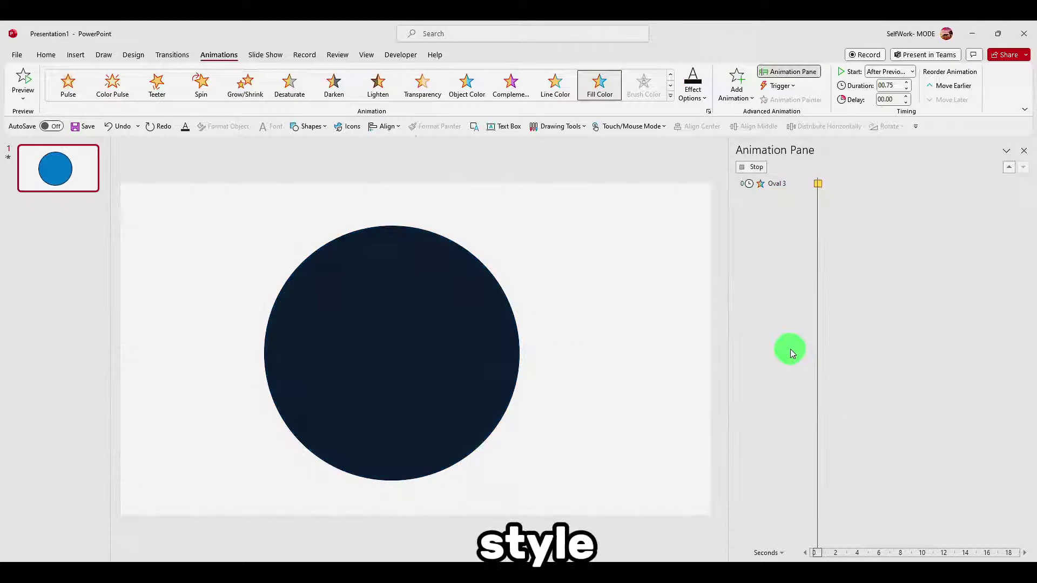
Play all of the slide's animations and select the circle's Fly In effect
{"action": "left_click", "coordinate": [756, 167]}
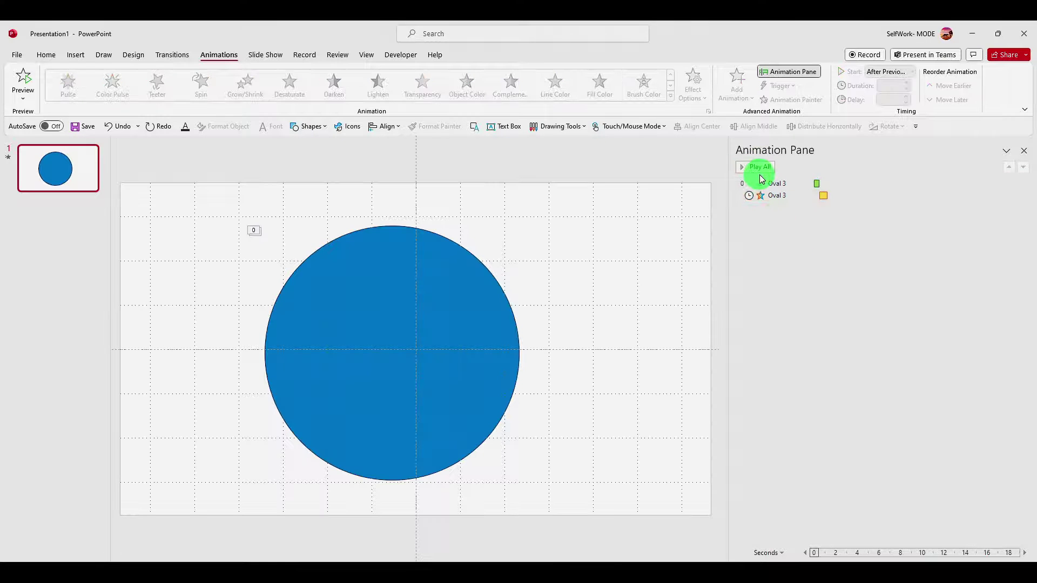
{"action": "left_click", "coordinate": [759, 172]}
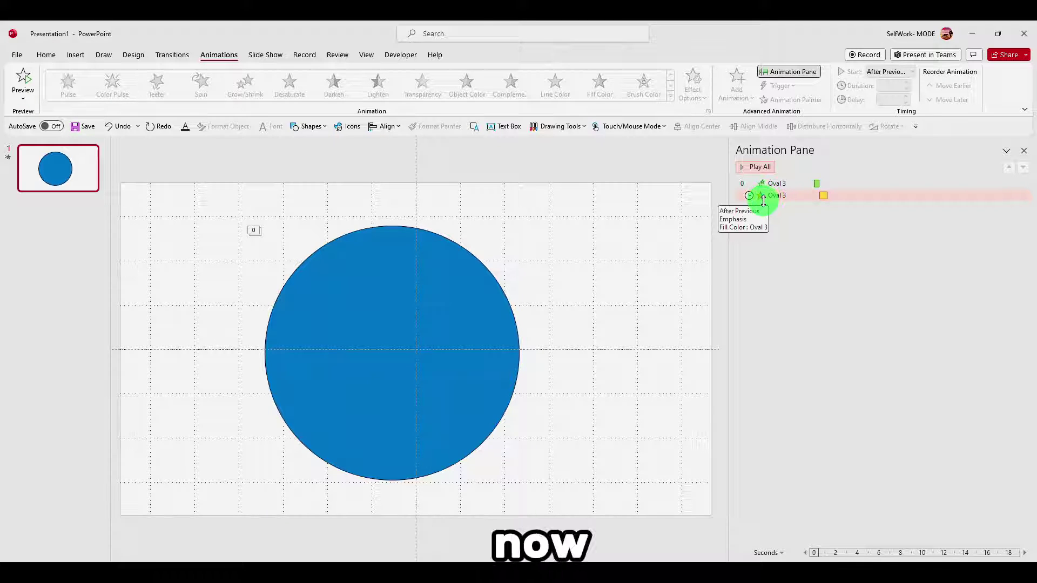
{"action": "left_click", "coordinate": [781, 184]}
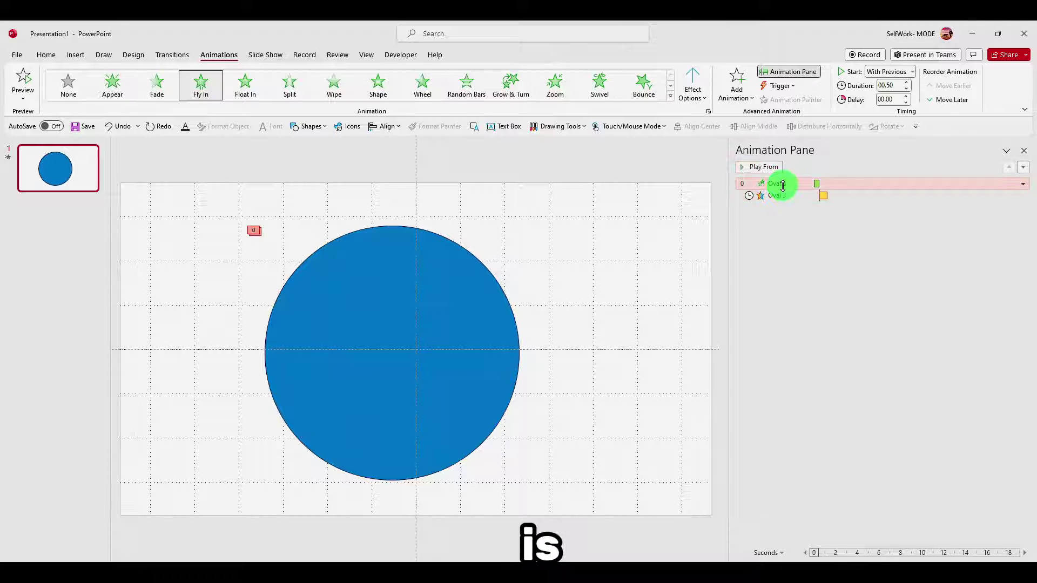
Move the circle slightly toward the slide's center and select it with all its effects
{"action": "left_click", "coordinate": [424, 282]}
{"action": "left_click_drag", "start_coordinate": [424, 282], "coordinate": [473, 297]}
{"action": "left_click", "coordinate": [753, 293]}
{"action": "left_click", "coordinate": [484, 306]}
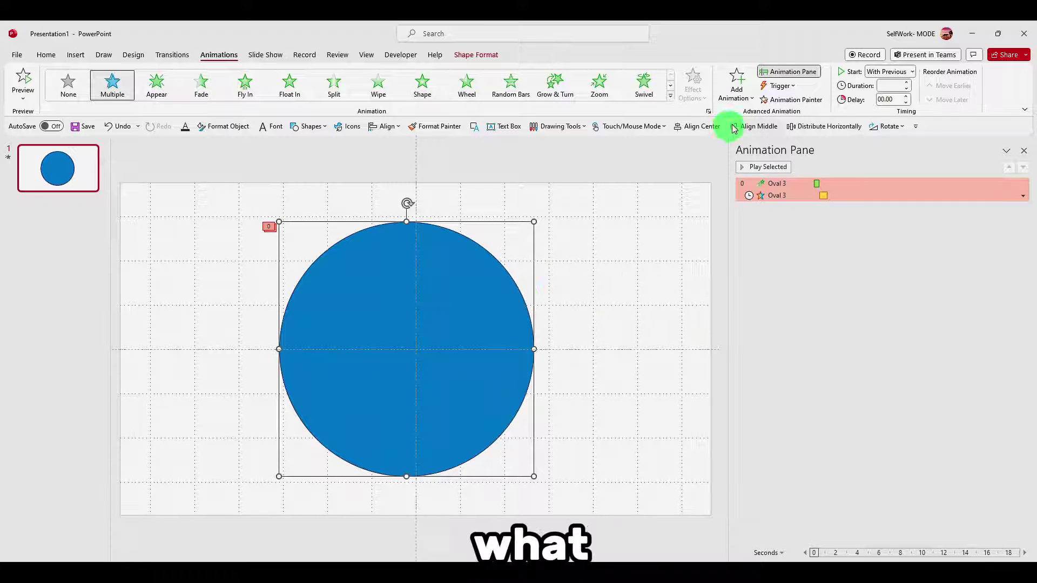
Add Fly In, Shape, Swivel and Bounce entrance effects to the circle, on top of its existing animations
{"action": "left_click", "coordinate": [737, 89]}
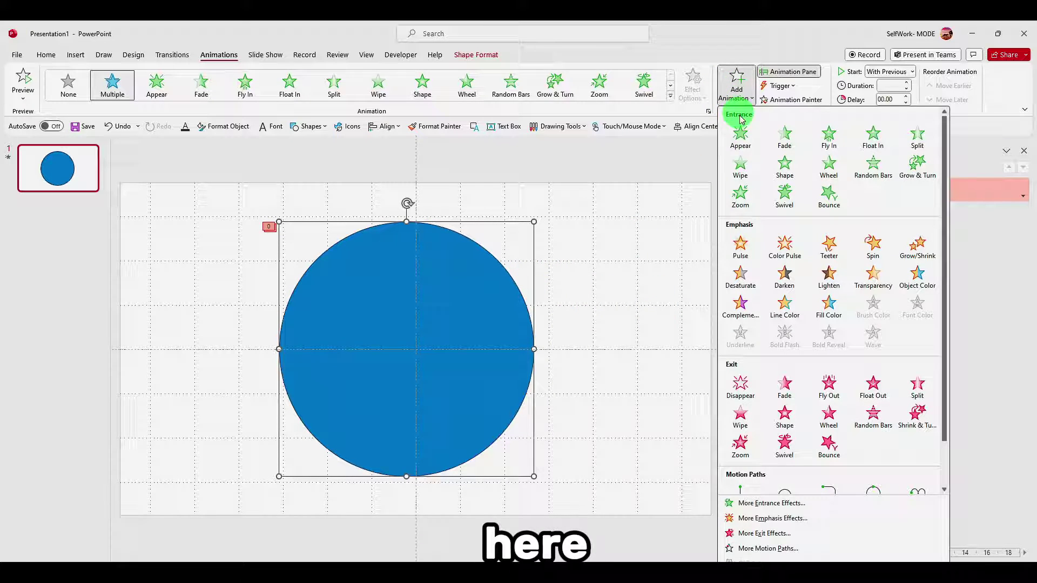
{"action": "left_click", "coordinate": [829, 136]}
{"action": "left_click", "coordinate": [737, 86]}
{"action": "left_click", "coordinate": [761, 162]}
{"action": "left_click", "coordinate": [737, 87]}
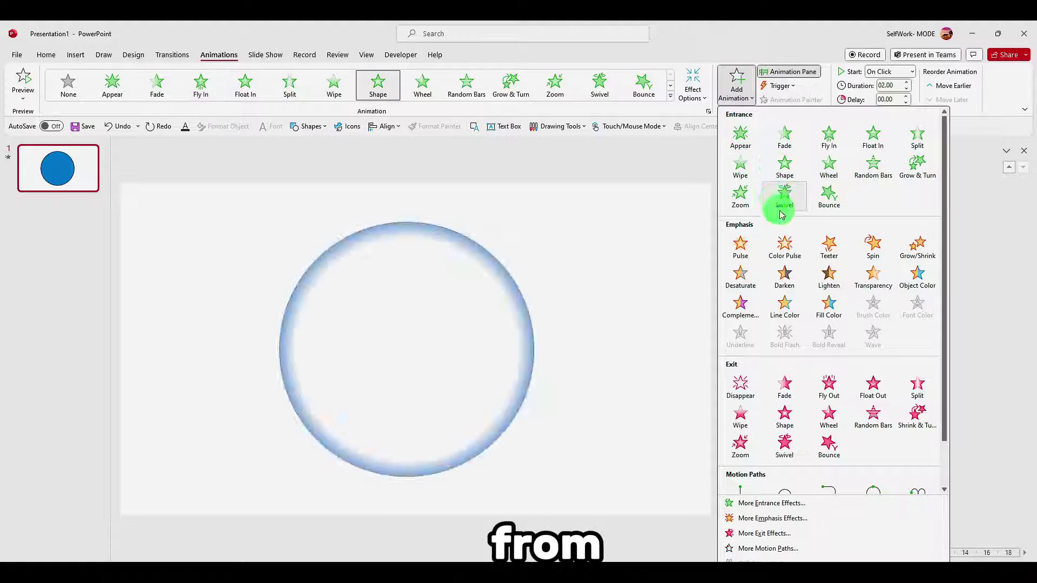
{"action": "left_click", "coordinate": [784, 194]}
{"action": "left_click", "coordinate": [736, 87]}
{"action": "left_click", "coordinate": [822, 200]}
Add Darken, Lighten, Transparency and Line Color emphasis effects to the circle
{"action": "left_click", "coordinate": [738, 83]}
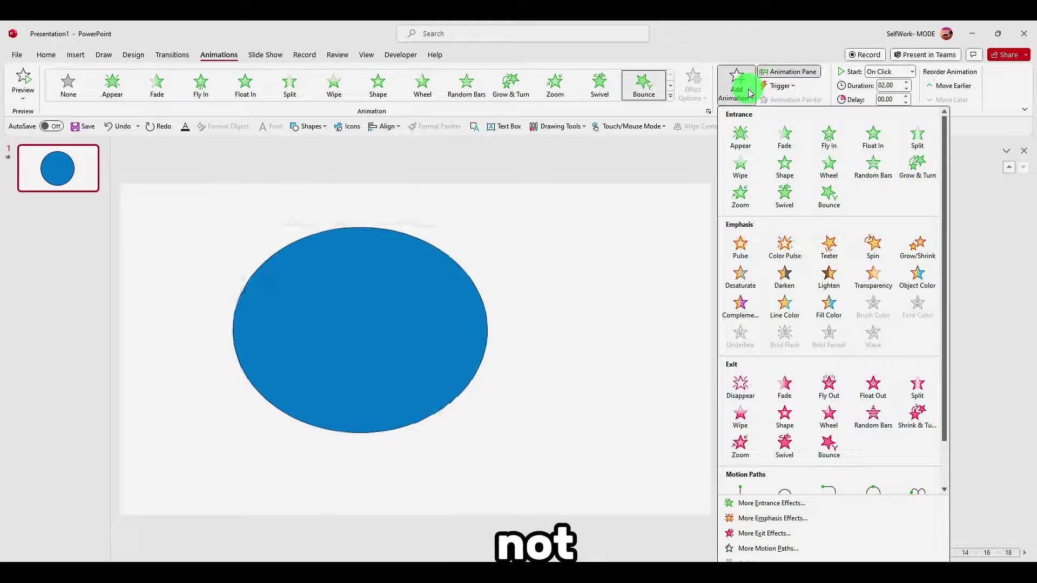
{"action": "left_click", "coordinate": [787, 270]}
{"action": "left_click", "coordinate": [750, 96]}
{"action": "left_click", "coordinate": [838, 269]}
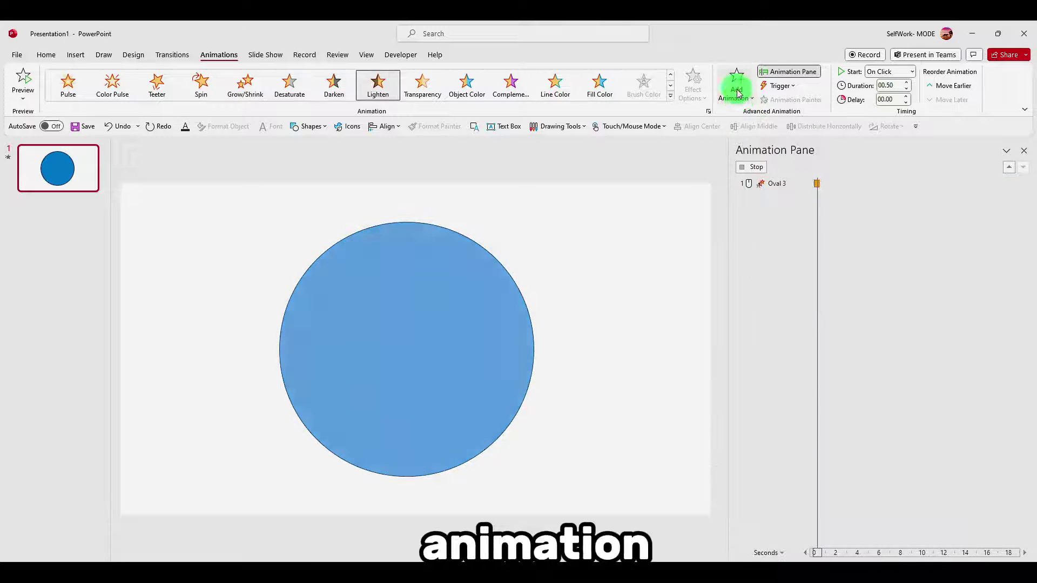
{"action": "left_click", "coordinate": [736, 92]}
{"action": "left_click", "coordinate": [867, 277]}
{"action": "left_click", "coordinate": [730, 93]}
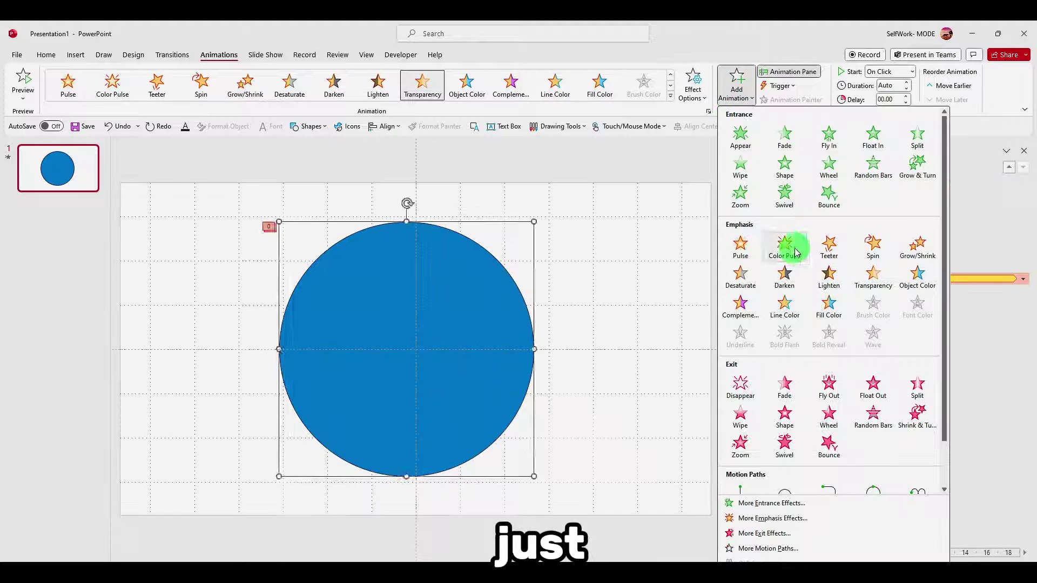
{"action": "left_click", "coordinate": [791, 303]}
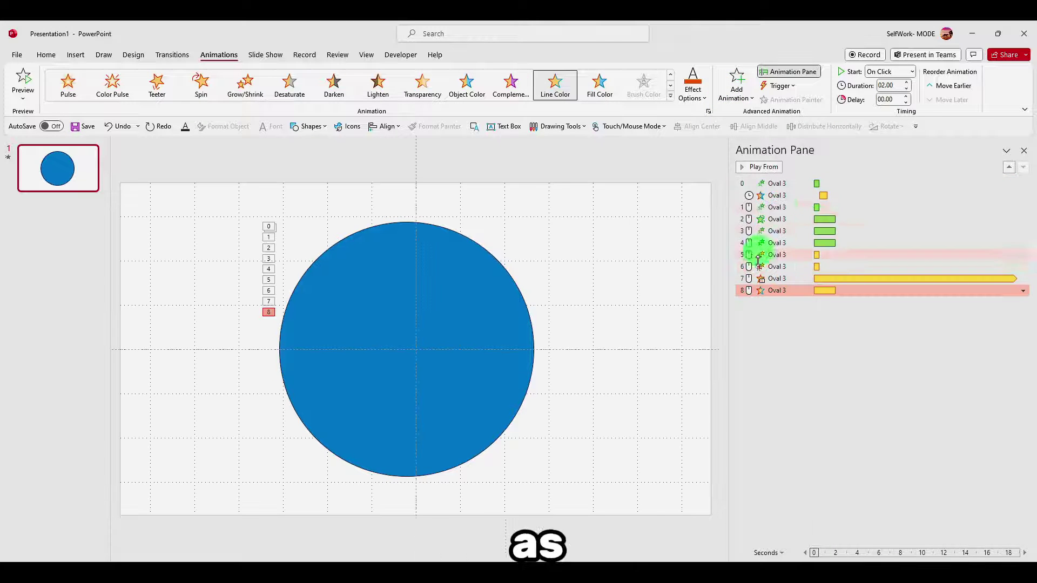
{"action": "left_click", "coordinate": [708, 96]}
Add Fade, Shape, Swivel, Wipe and Zoom exit effects to the circle
{"action": "left_click", "coordinate": [747, 89]}
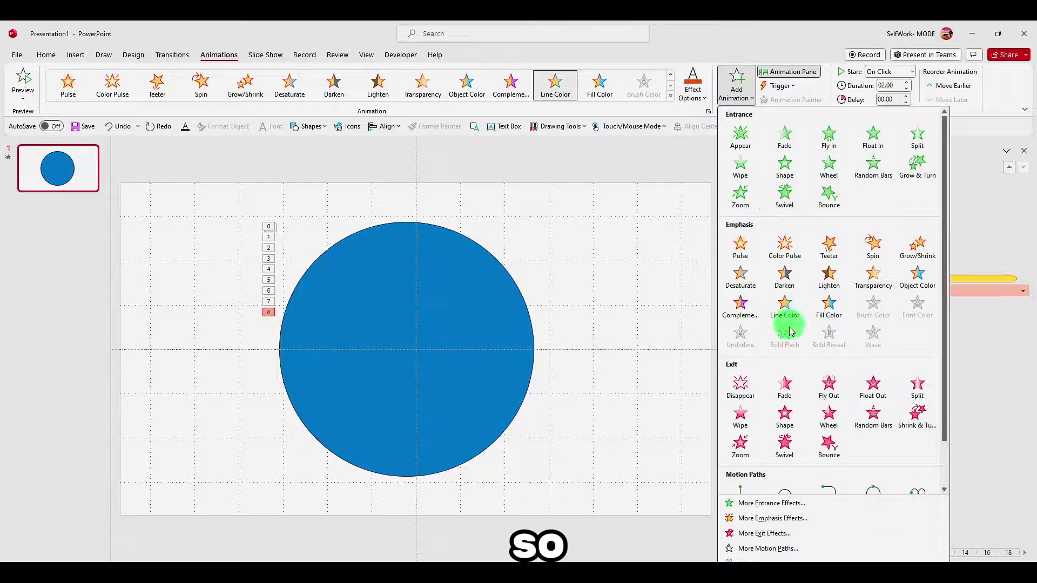
{"action": "left_click", "coordinate": [783, 389]}
{"action": "left_click", "coordinate": [736, 83]}
{"action": "left_click", "coordinate": [775, 392]}
{"action": "left_click", "coordinate": [736, 84]}
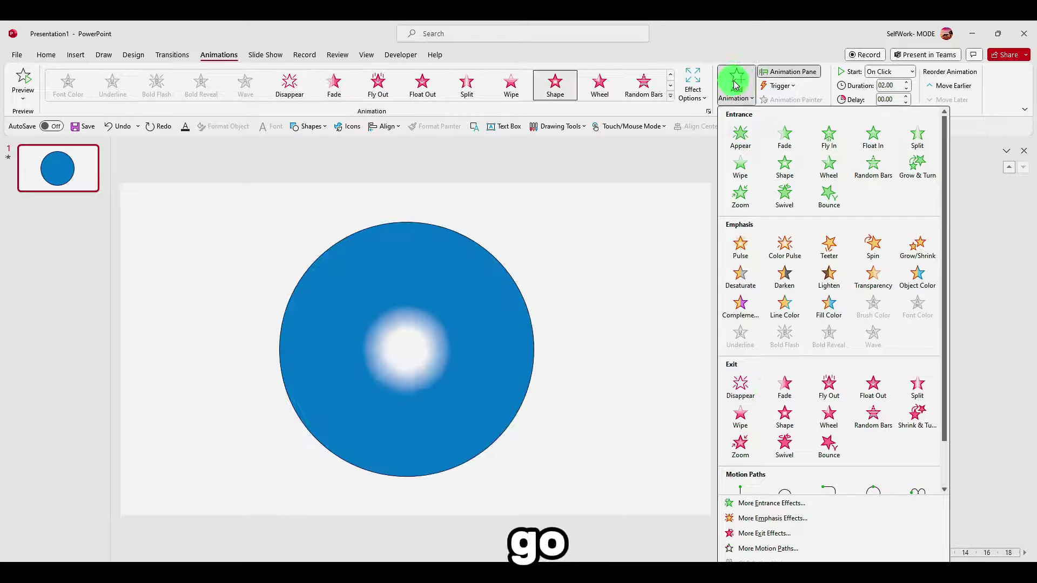
{"action": "left_click", "coordinate": [784, 442]}
{"action": "left_click", "coordinate": [736, 91]}
{"action": "left_click", "coordinate": [748, 418]}
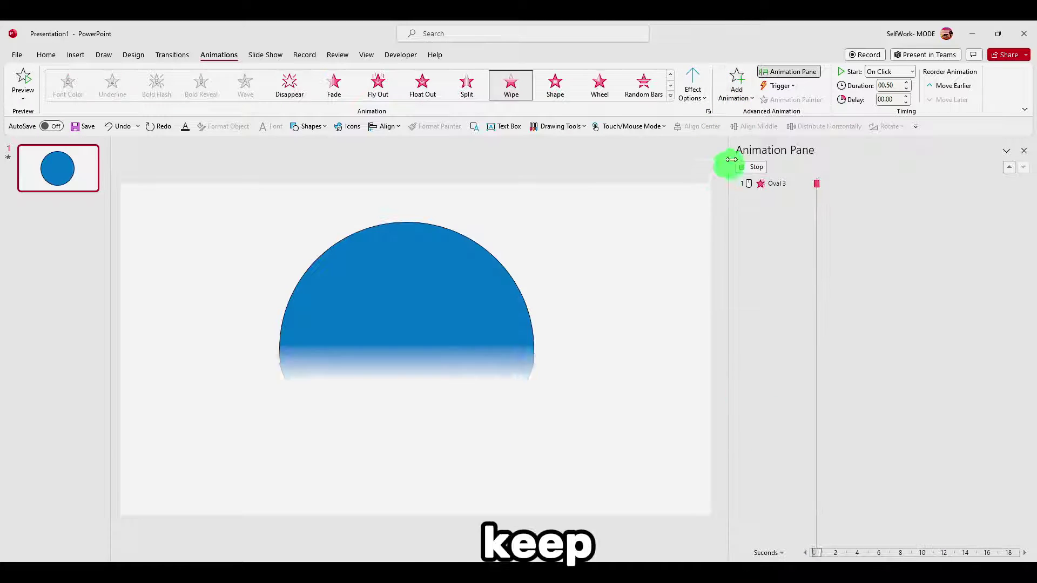
{"action": "left_click", "coordinate": [736, 89]}
{"action": "left_click", "coordinate": [740, 445]}
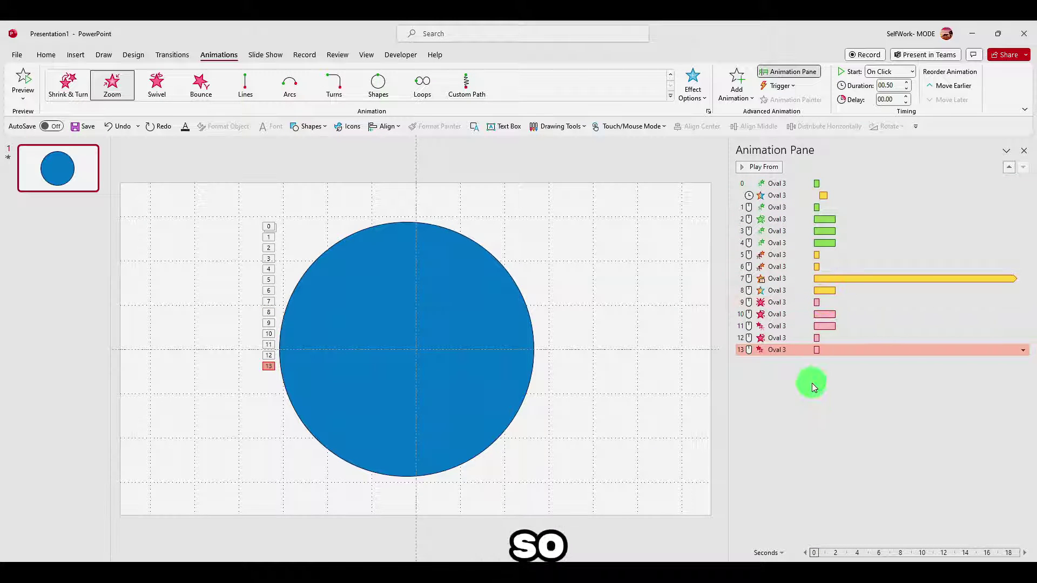
Play the animations from the circle's Fill Color effect and shorten the Transparency effect to about 2 seconds on the timeline
{"action": "left_click", "coordinate": [776, 198]}
{"action": "left_click", "coordinate": [756, 168]}
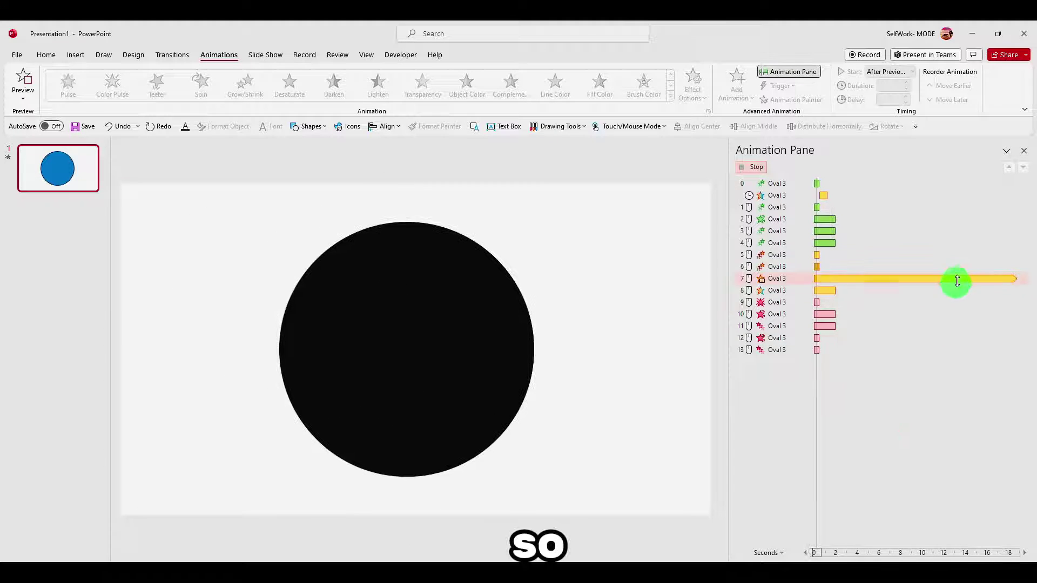
{"action": "left_click_drag", "start_coordinate": [1013, 278], "coordinate": [837, 290]}
Stretch the Shape entrance effect past two minutes on the timeline and play the animations from it
{"action": "left_click", "coordinate": [831, 214]}
{"action": "left_click_drag", "start_coordinate": [830, 220], "coordinate": [1033, 231]}
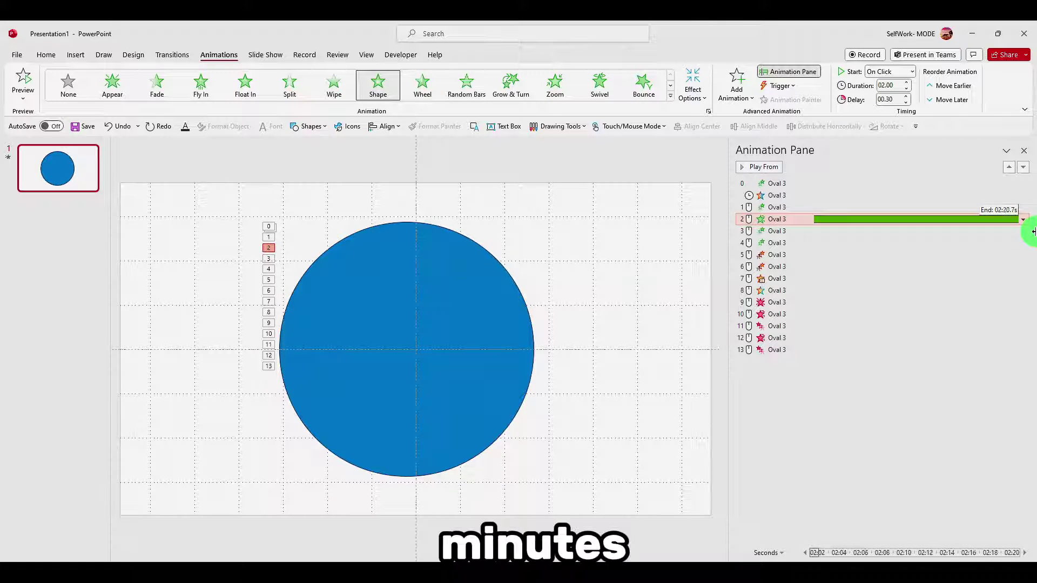
{"action": "left_click_drag", "start_coordinate": [1033, 231], "coordinate": [1033, 231]}
{"action": "left_click", "coordinate": [757, 167]}
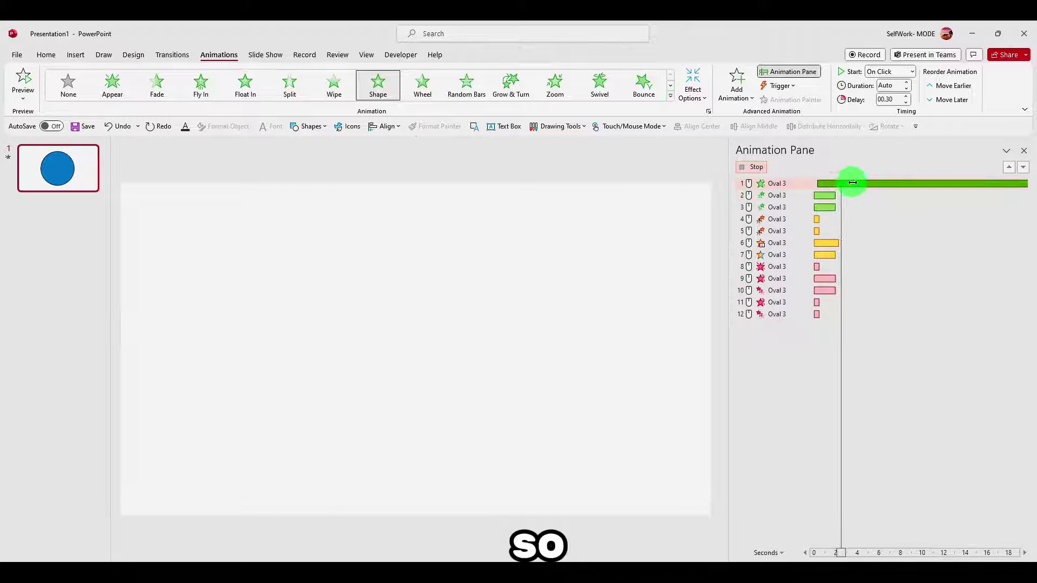
Hide the advanced timeline for the circle's effects
{"action": "right_click", "coordinate": [927, 185]}
{"action": "left_click", "coordinate": [803, 218]}
{"action": "right_click", "coordinate": [939, 220]}
{"action": "left_click", "coordinate": [934, 297]}
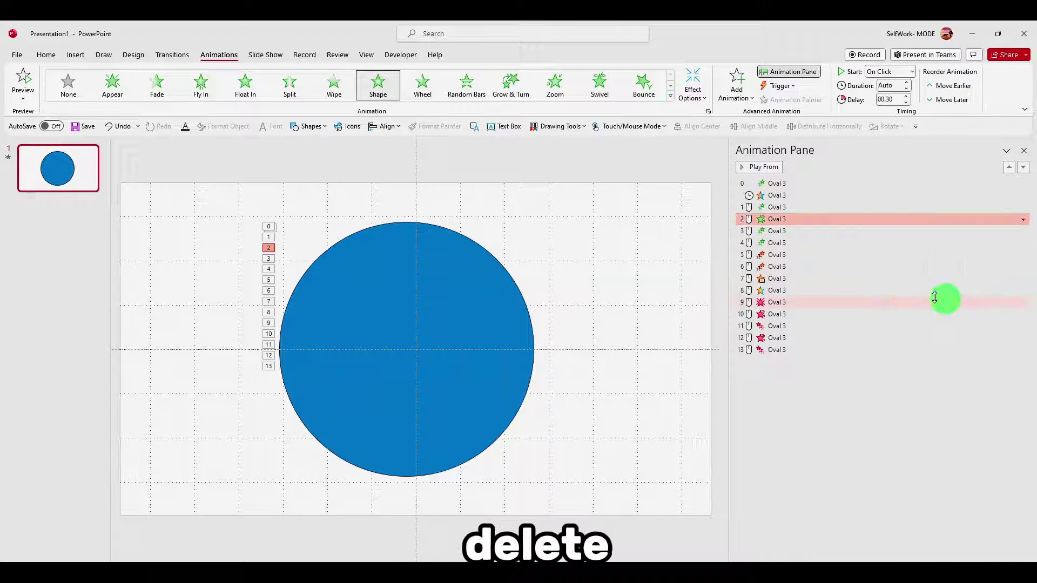
Check the duration of the Bounce entrance effect and look through other effects, including the Shape exit
{"action": "left_click", "coordinate": [778, 243]}
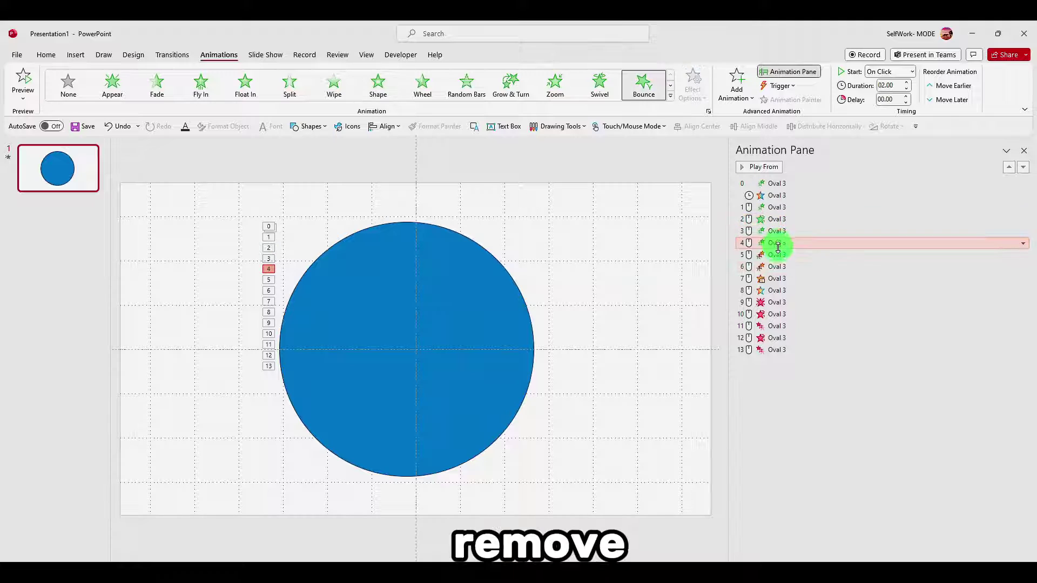
{"action": "double_click", "coordinate": [887, 85]}
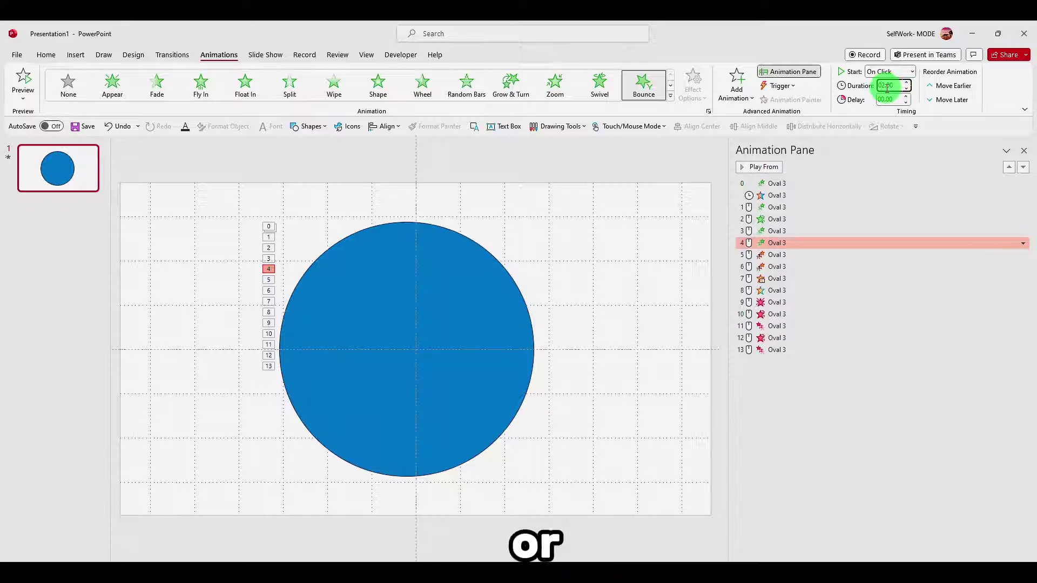
{"action": "left_click", "coordinate": [761, 254]}
{"action": "left_click", "coordinate": [791, 226]}
{"action": "left_click", "coordinate": [798, 297]}
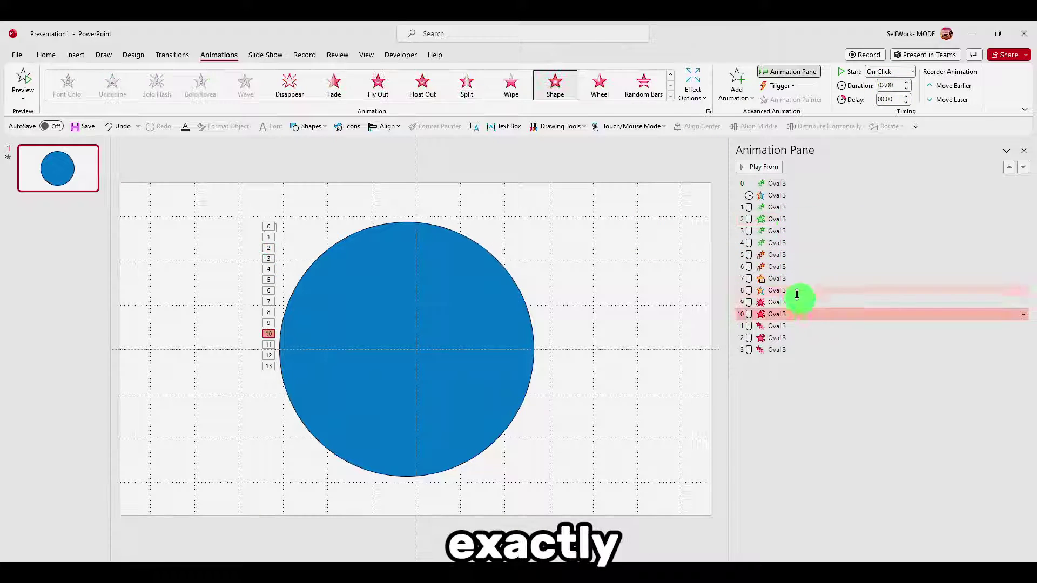
{"action": "left_click", "coordinate": [773, 254]}
{"action": "key", "text": "ctrl+a"}
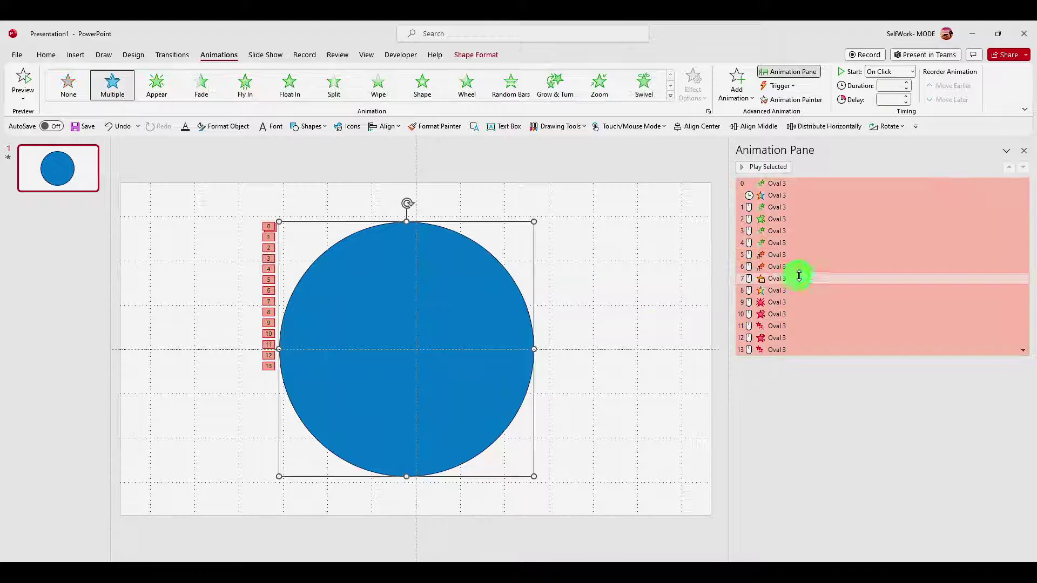
{"action": "left_click", "coordinate": [790, 255]}
{"action": "left_click", "coordinate": [508, 300]}
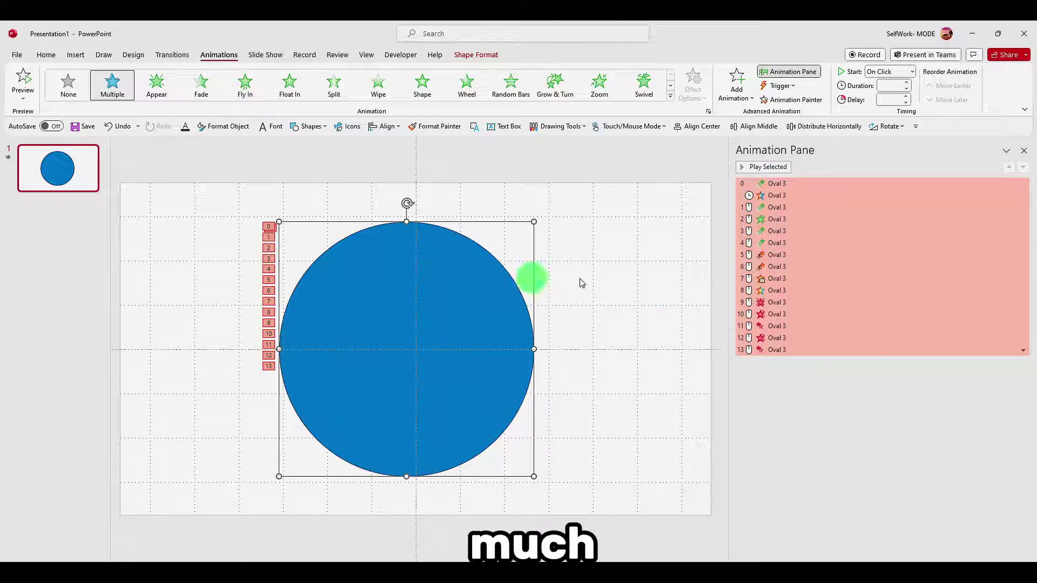
{"action": "left_click", "coordinate": [762, 255]}
{"action": "left_click", "coordinate": [785, 377]}
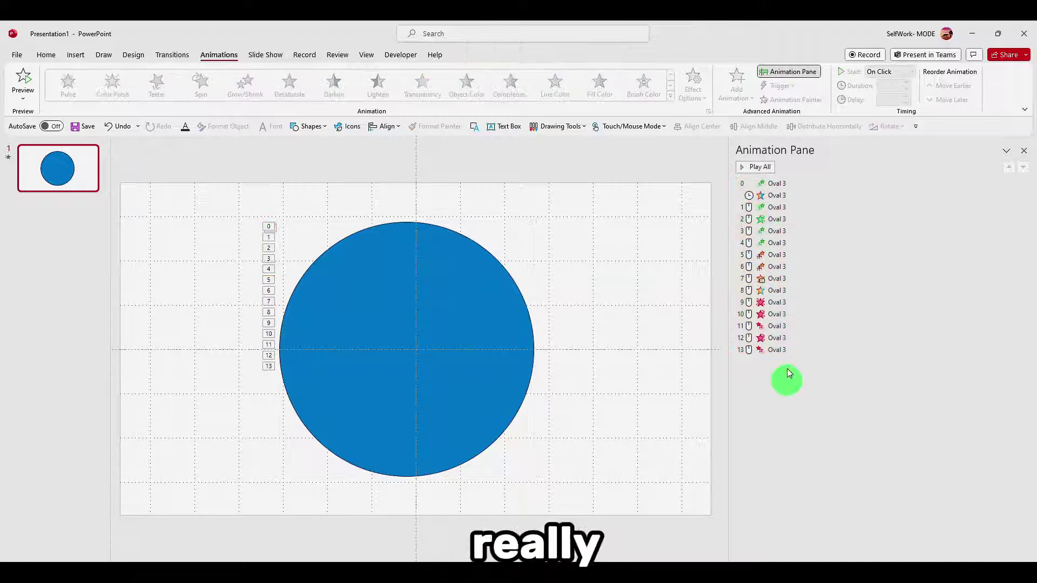
Examine the Darken effect's start choices, enhancements and timing options, and close them without changes
{"action": "left_click", "coordinate": [763, 254]}
{"action": "left_click", "coordinate": [1023, 255]}
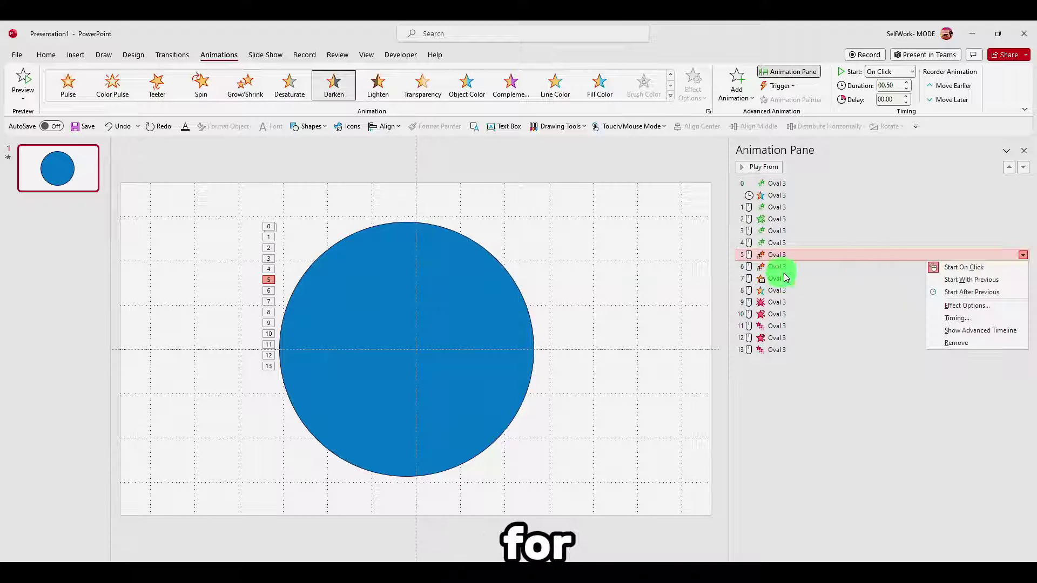
{"action": "left_click", "coordinate": [867, 327]}
{"action": "double_click", "coordinate": [745, 255]}
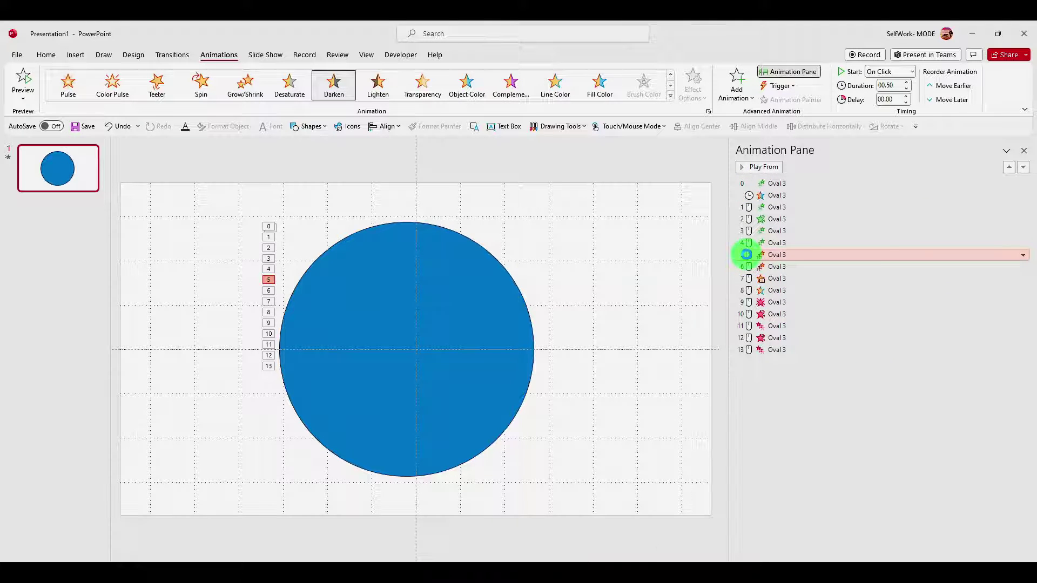
{"action": "key", "text": "Escape"}
{"action": "double_click", "coordinate": [794, 254]}
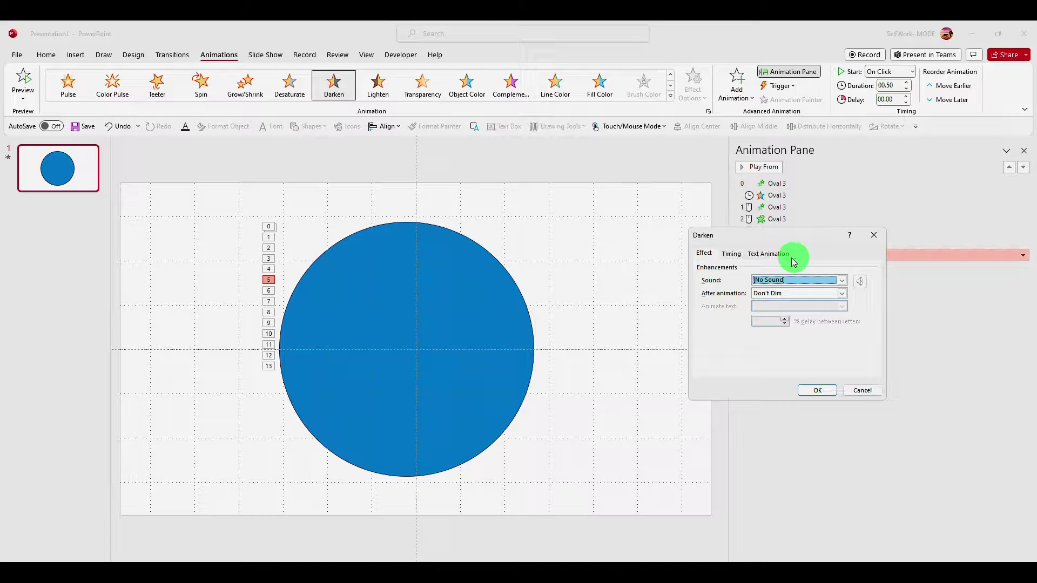
{"action": "left_click", "coordinate": [722, 262]}
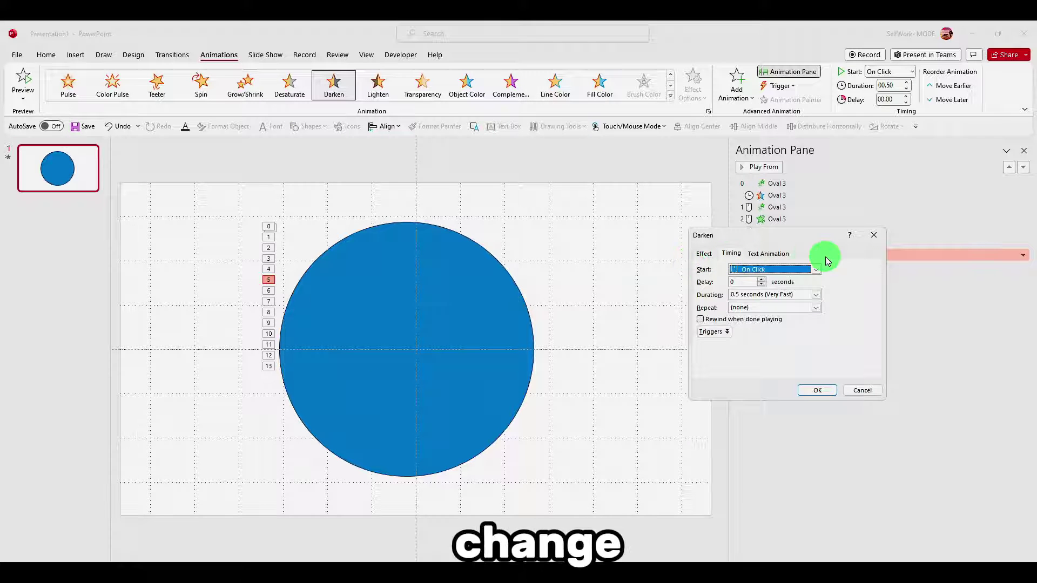
{"action": "left_click", "coordinate": [874, 235]}
Select all of the circle's effects, from the first Fly In to the Zoom exit, and remove them
{"action": "left_click", "coordinate": [792, 184]}
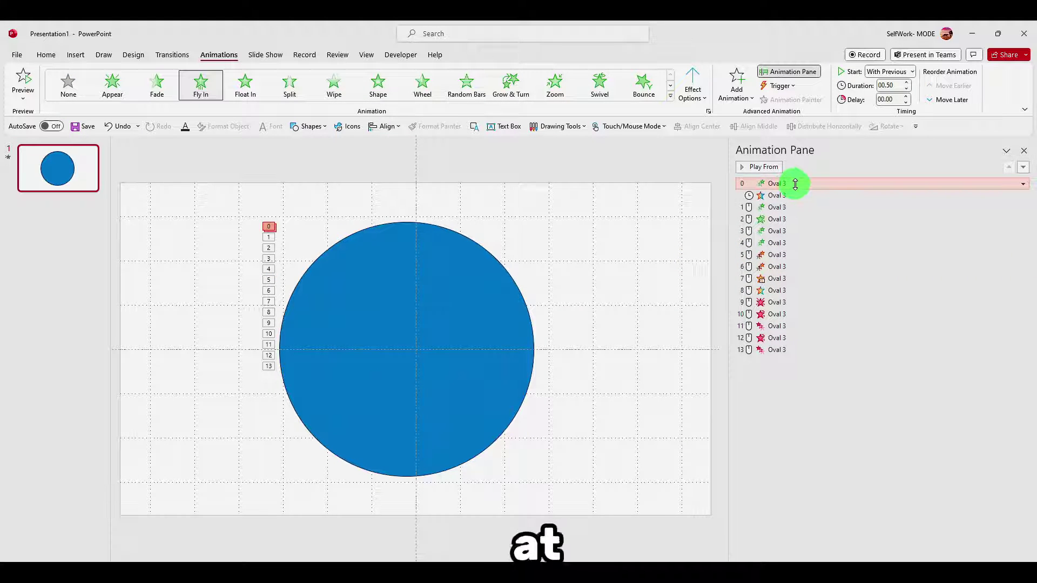
{"action": "left_click", "coordinate": [785, 350], "text": "shift"}
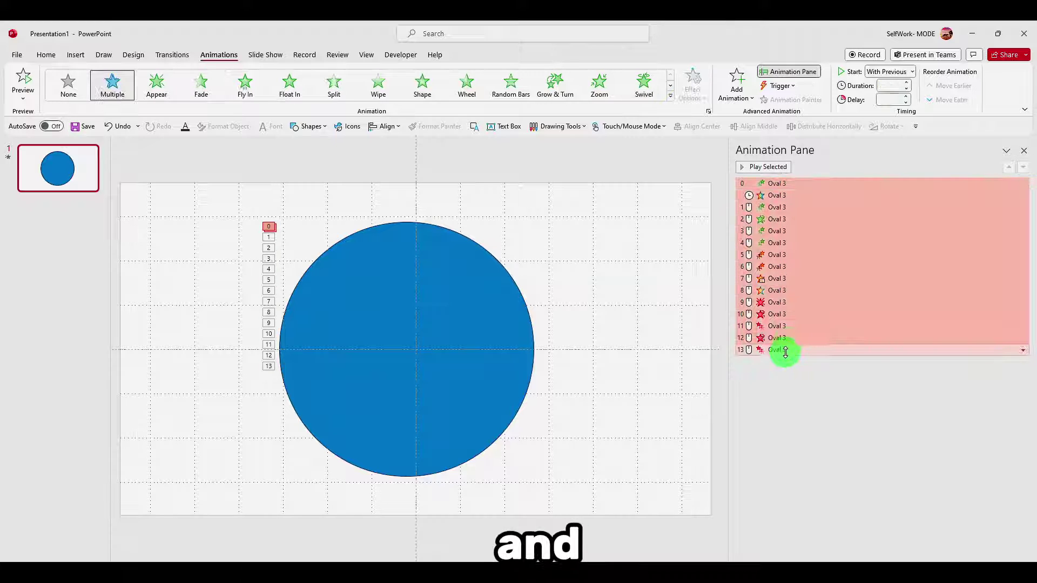
{"action": "right_click", "coordinate": [774, 197]}
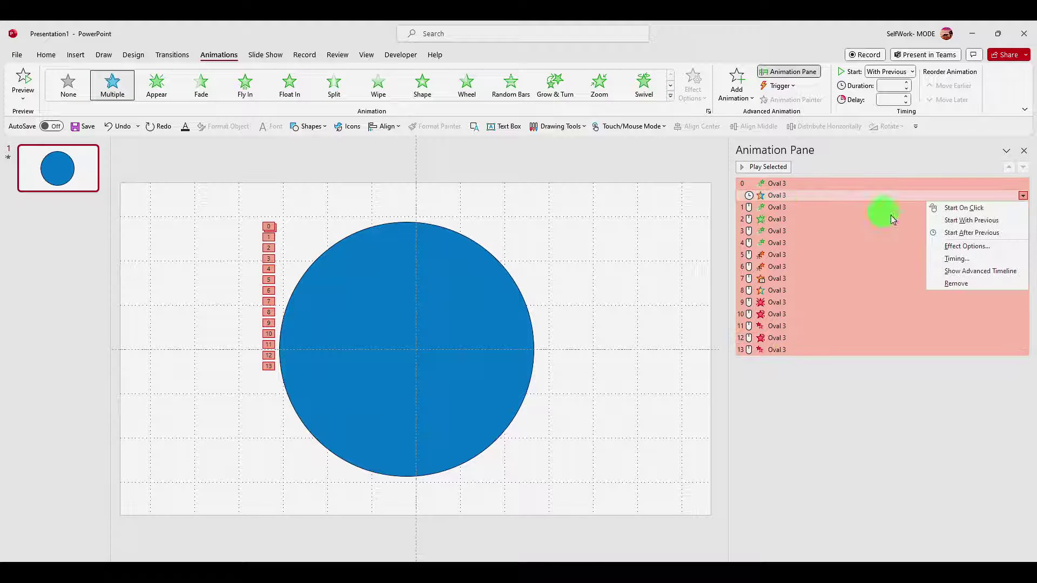
{"action": "left_click", "coordinate": [954, 283]}
Move the circle slightly closer to the slide's center and check the animation preview options
{"action": "left_click", "coordinate": [485, 307]}
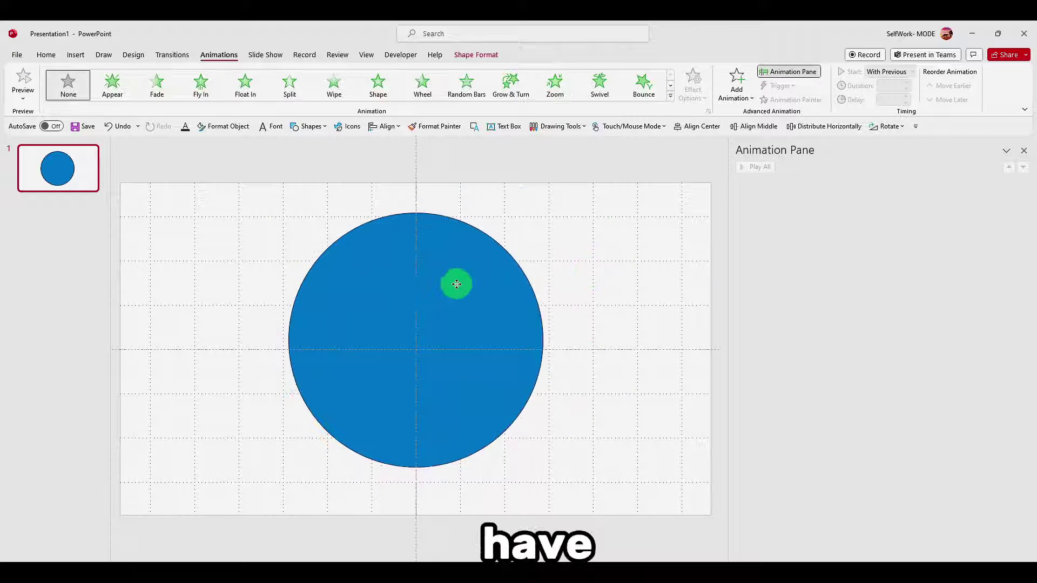
{"action": "left_click", "coordinate": [27, 96]}
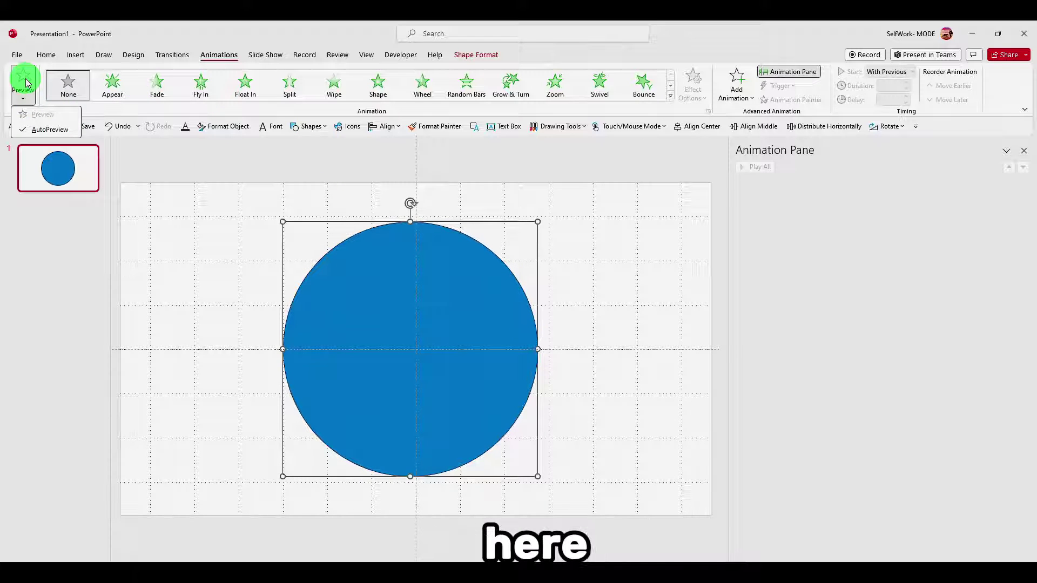
{"action": "key", "text": "Escape"}
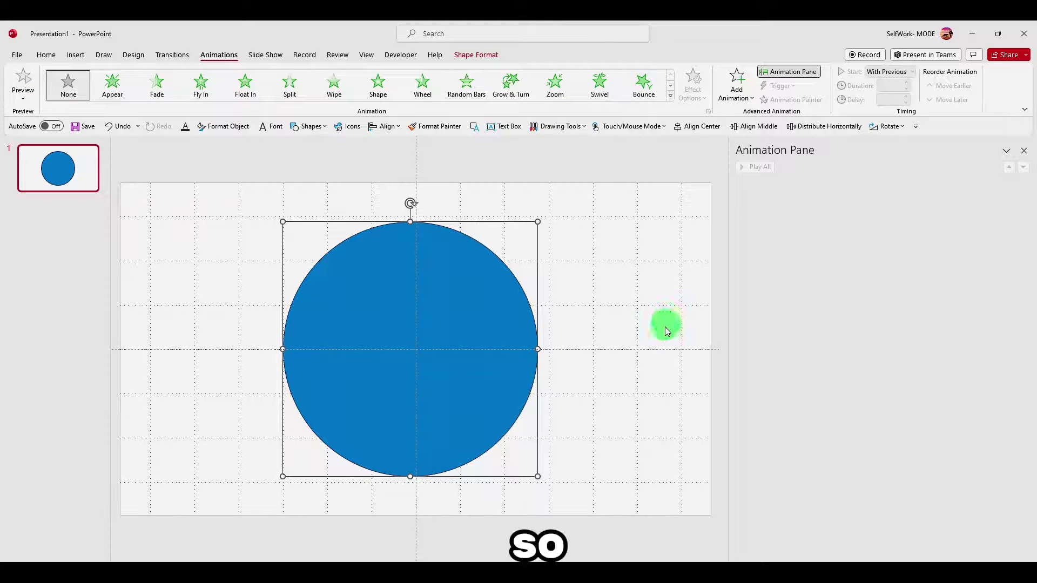
{"action": "key", "text": "alt"}
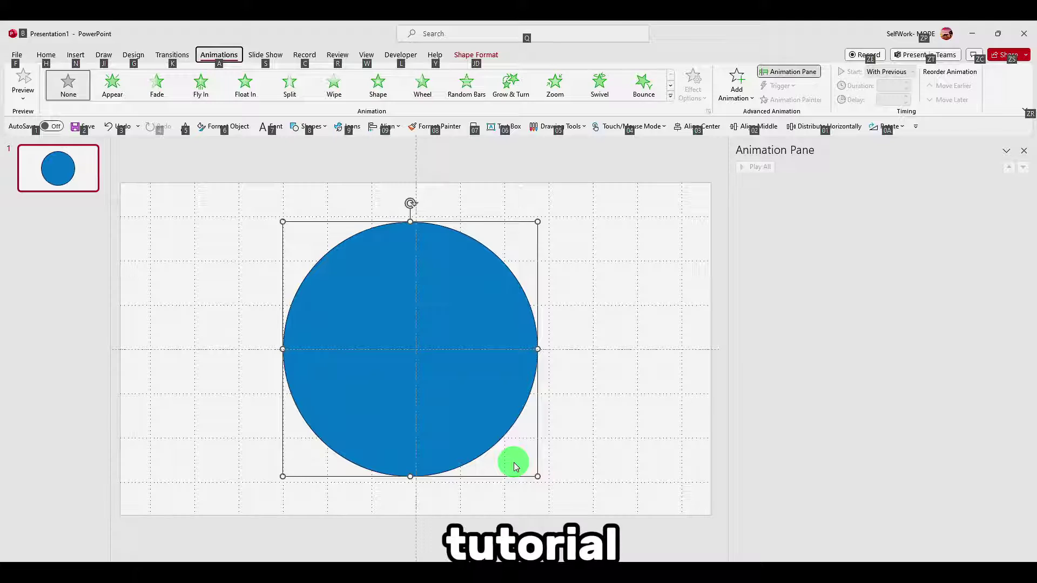